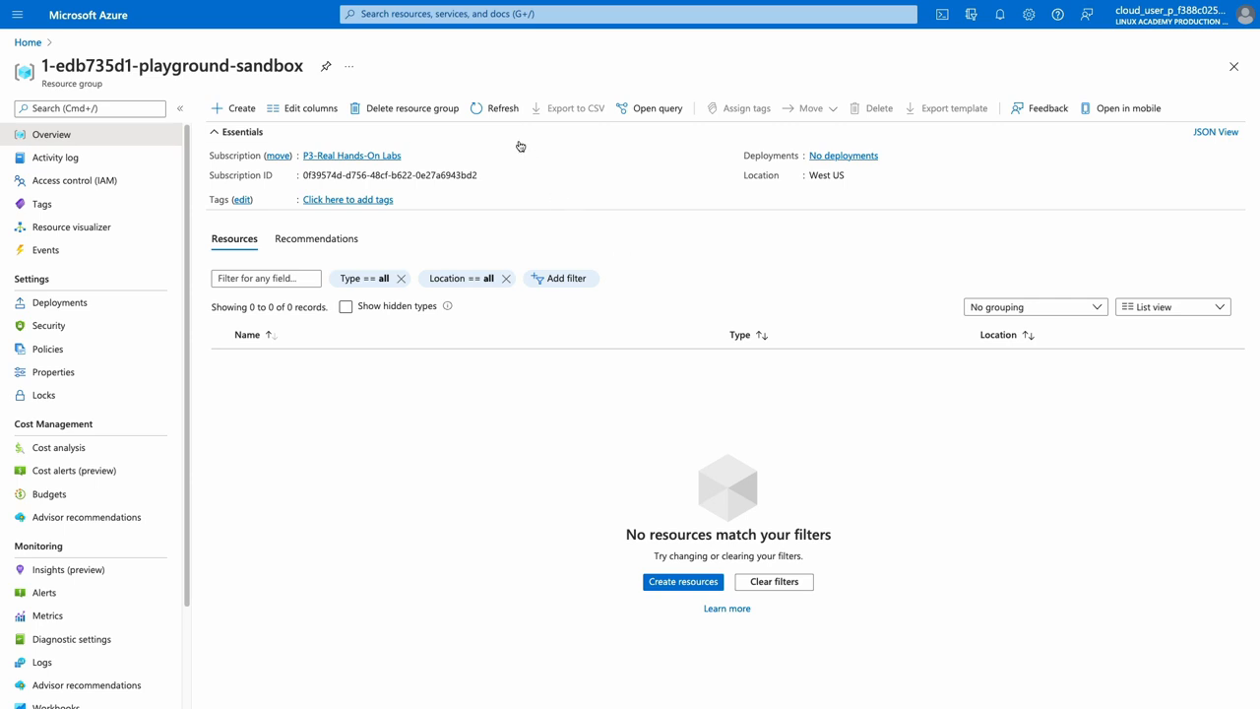
Refresh the resource group's resource list and review its networks, public IP addresses and virtual machines.
left_click(500, 110)
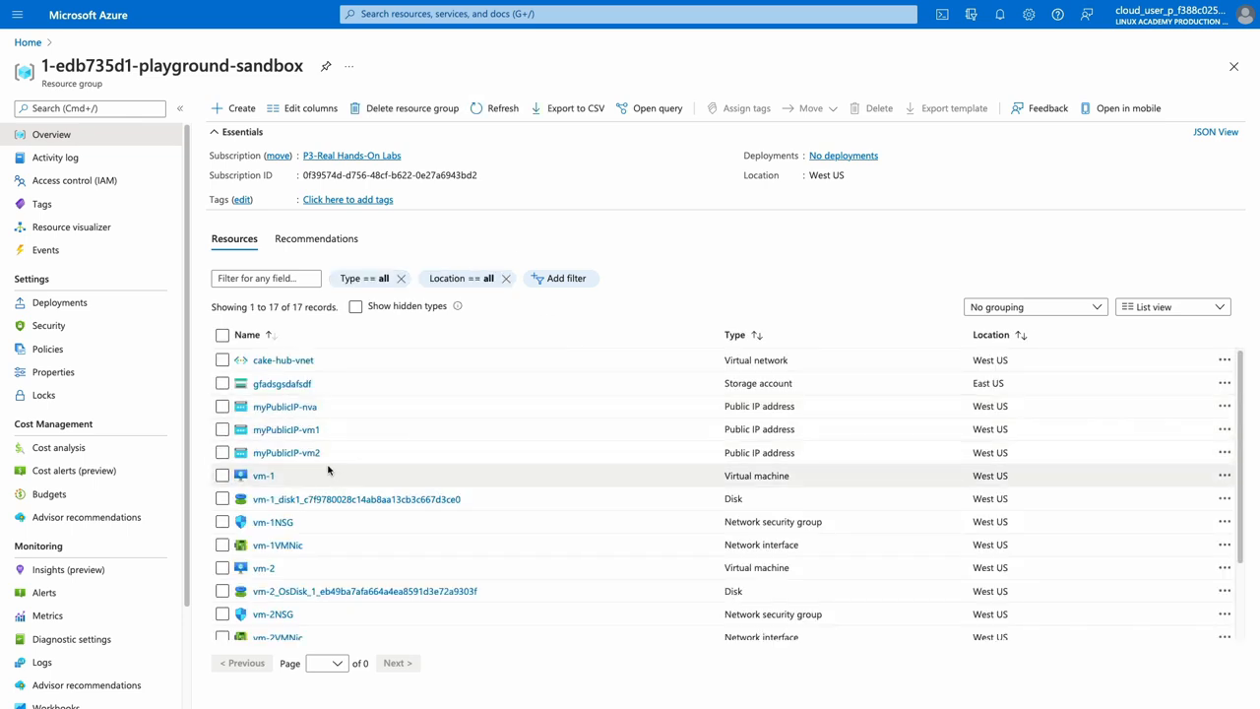
scroll(326, 471, "down", 2)
scroll(306, 482, "down", 1)
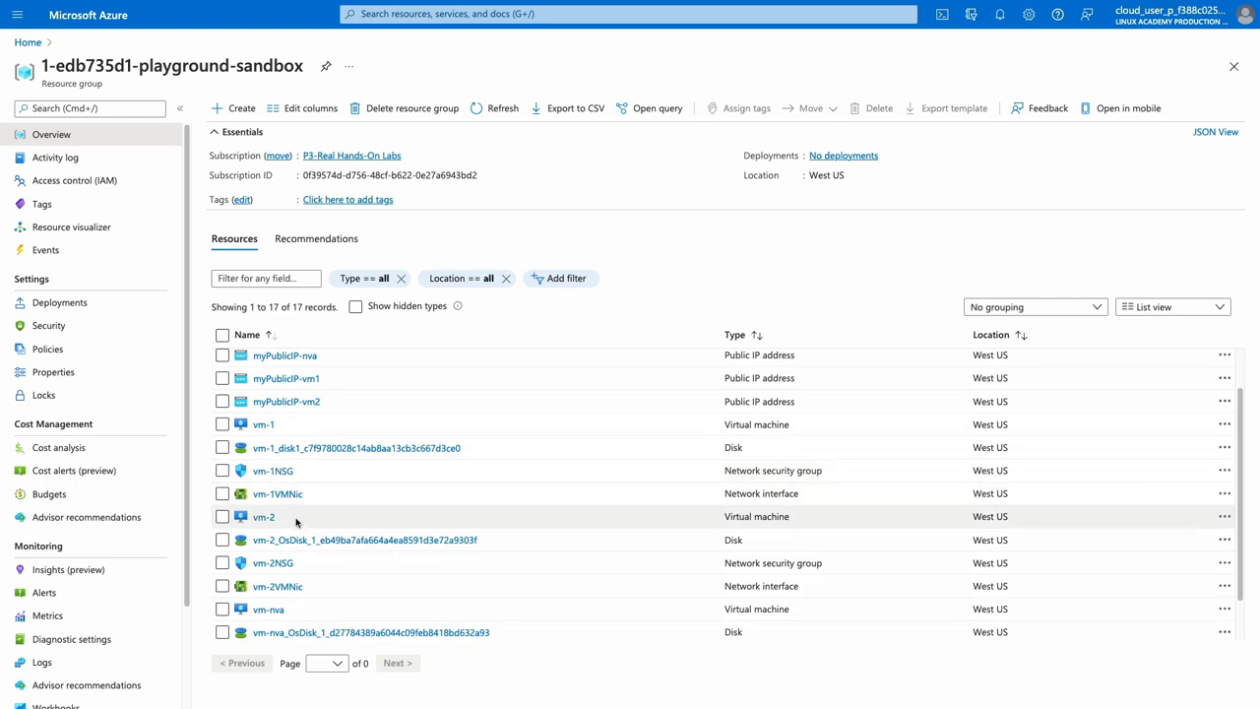
scroll(315, 519, "up", 1)
scroll(332, 527, "down", 2)
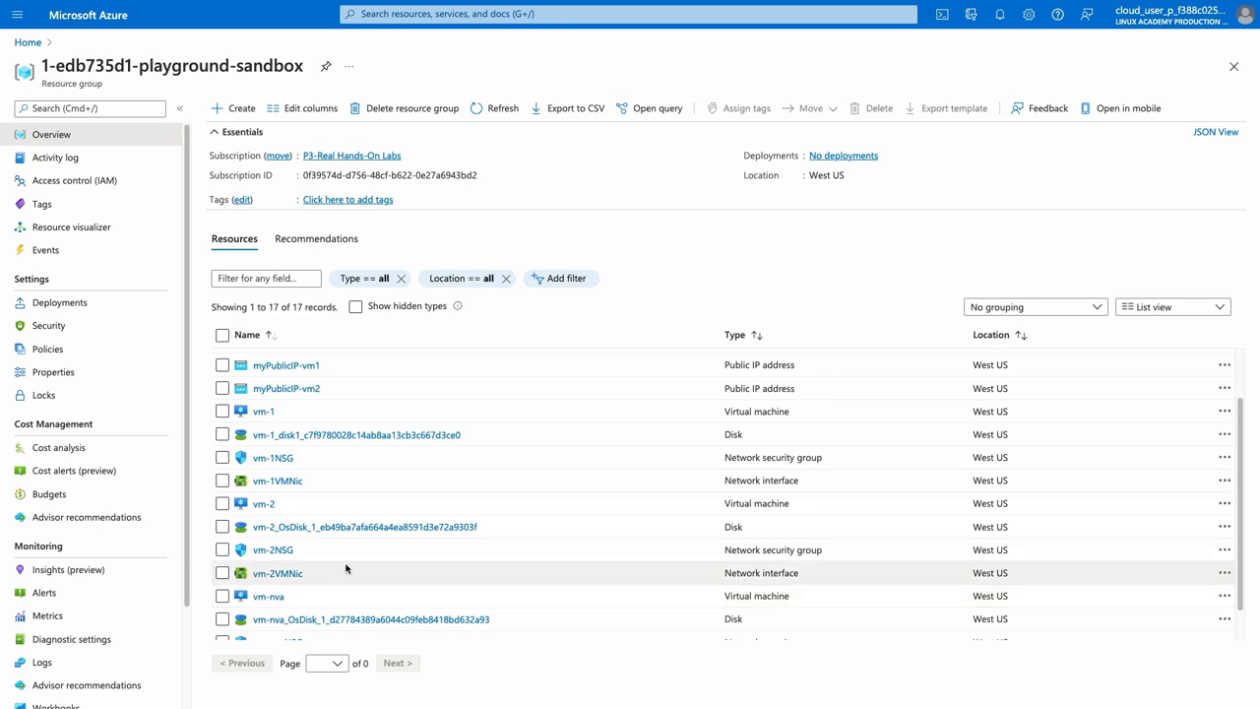
Open the vm-1VMNic network interface from the networking settings of virtual machine vm-1.
left_click(264, 411)
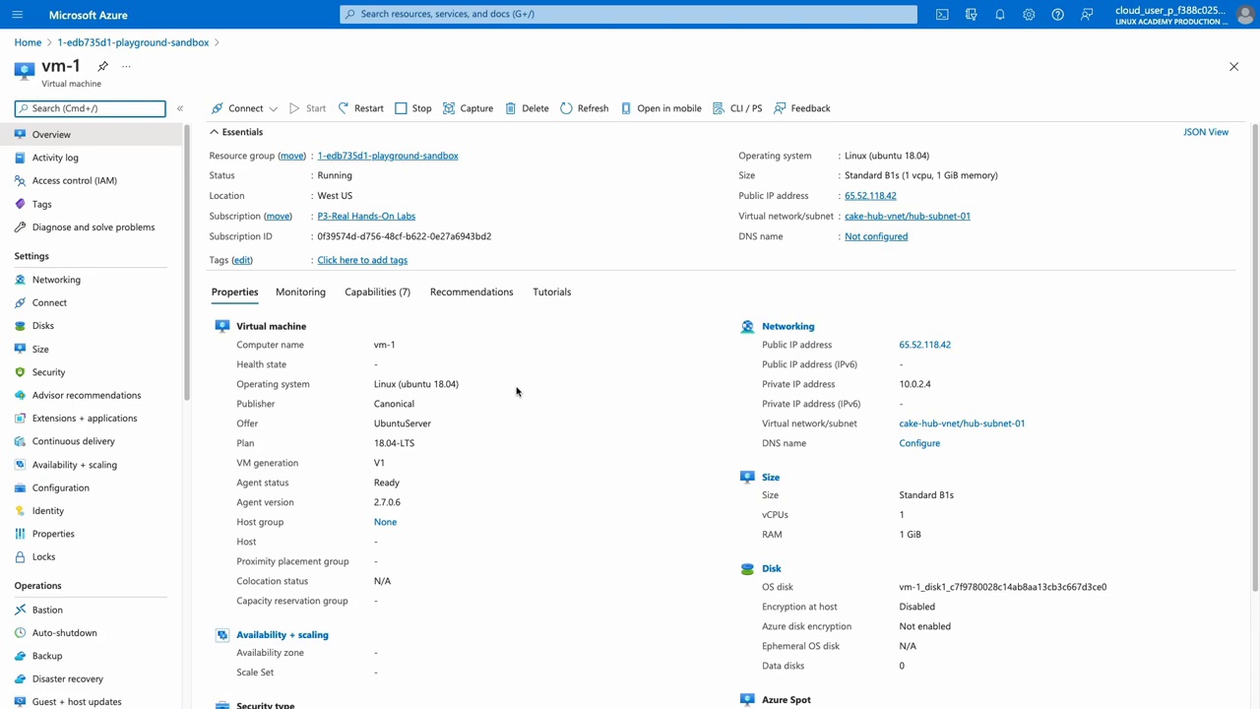
left_click(63, 283)
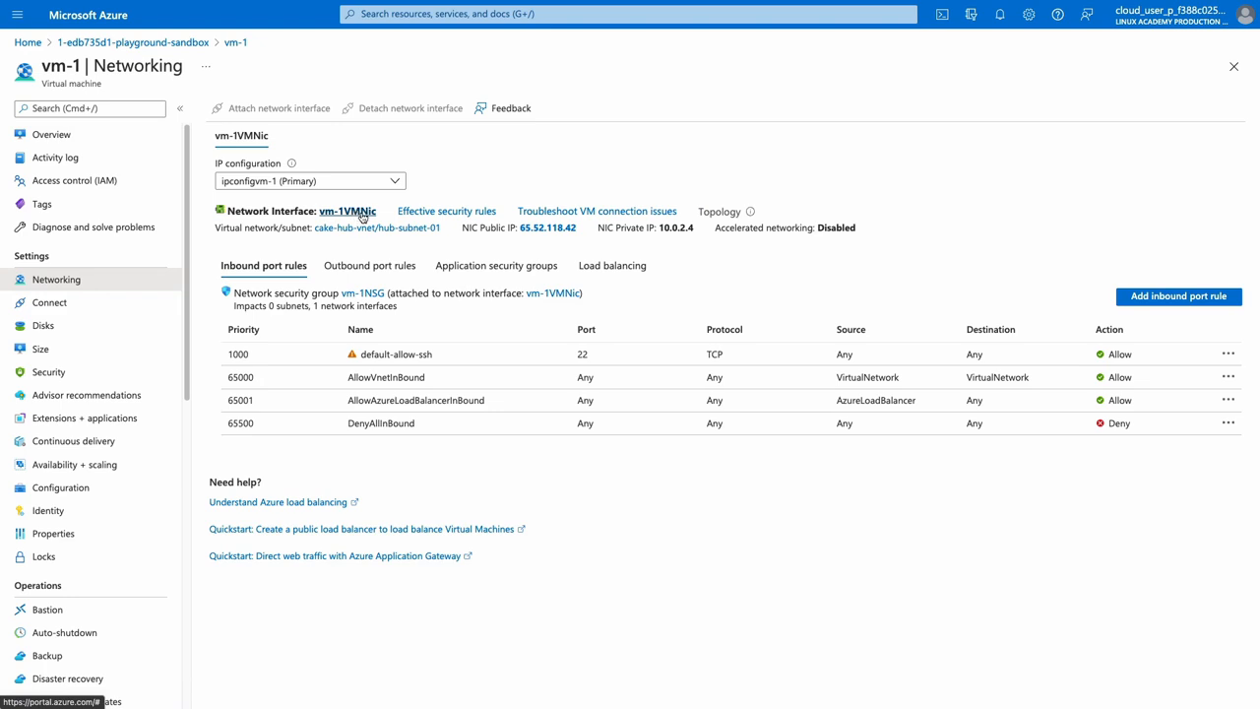
left_click(357, 213)
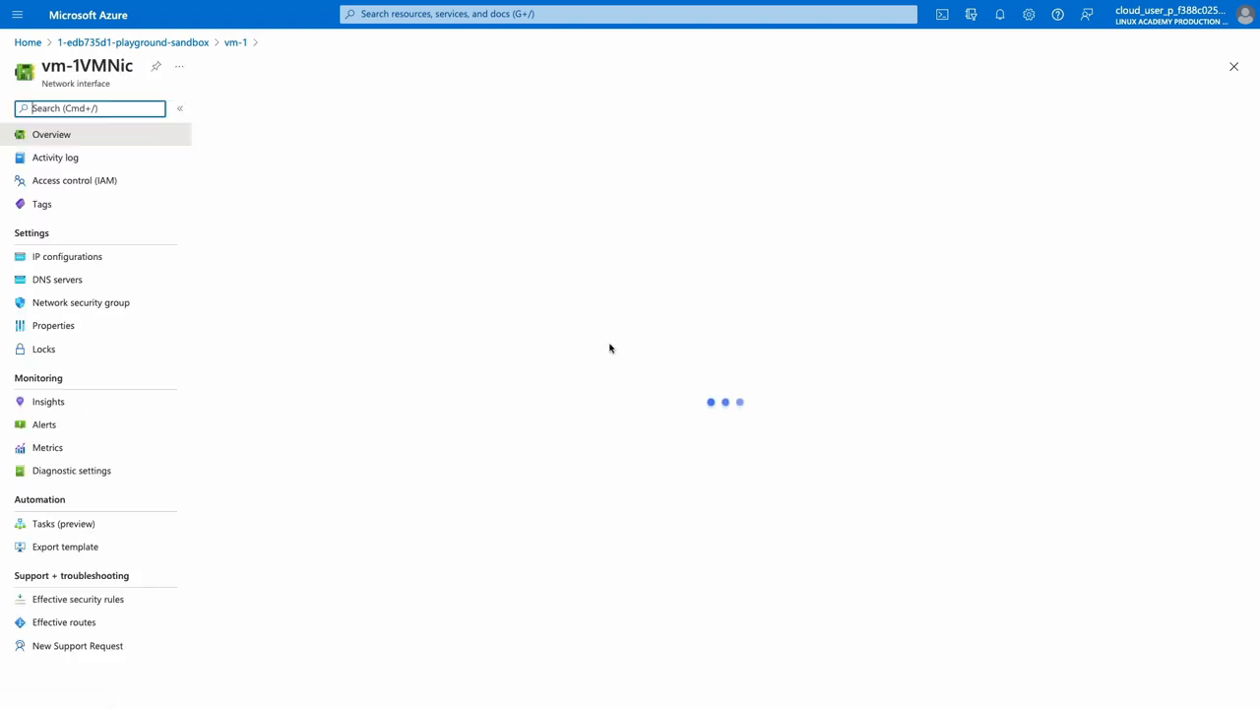
key("ctrl+plus")
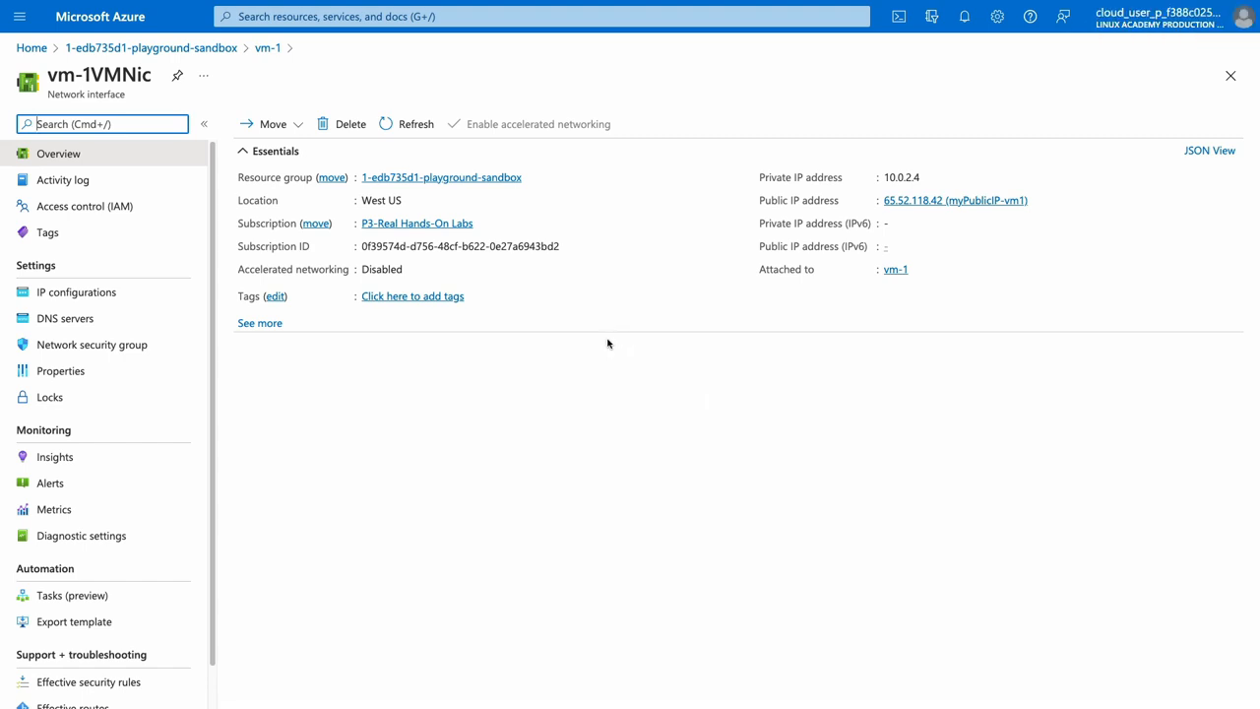
Examine the effective routes of vm-1VMNic, then return to the network interface's overview.
scroll(124, 346, "down", 1)
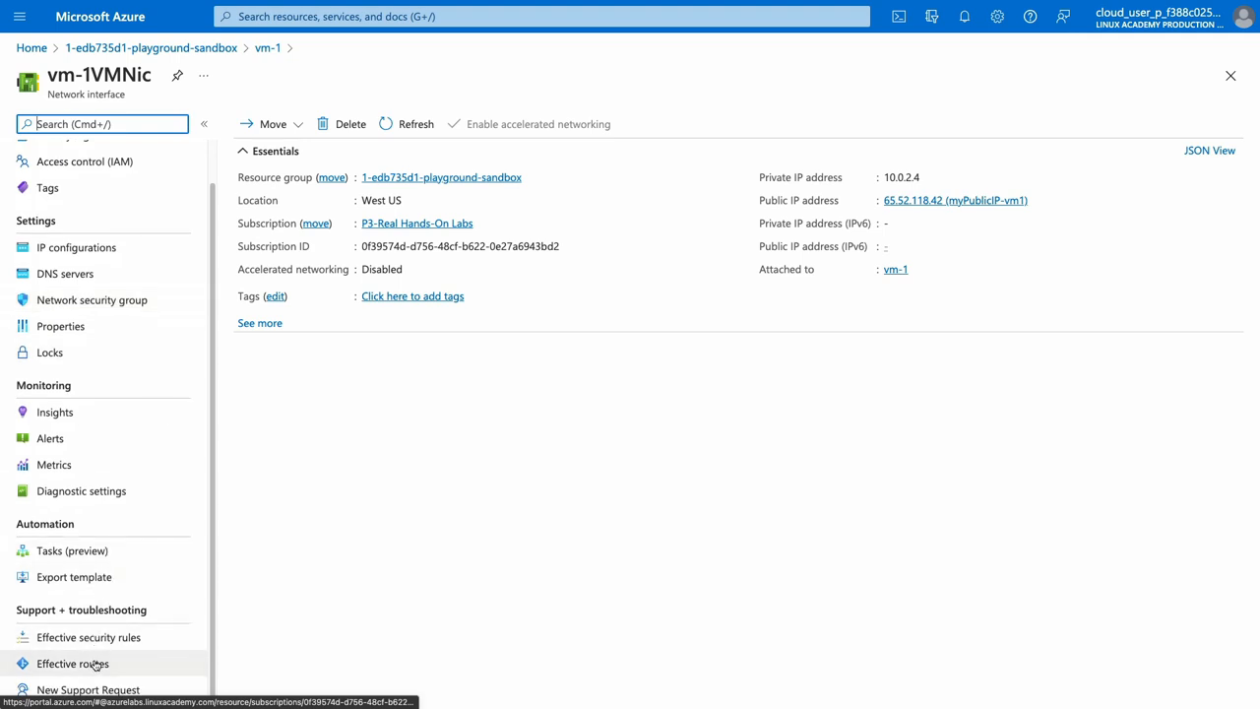
left_click(96, 666)
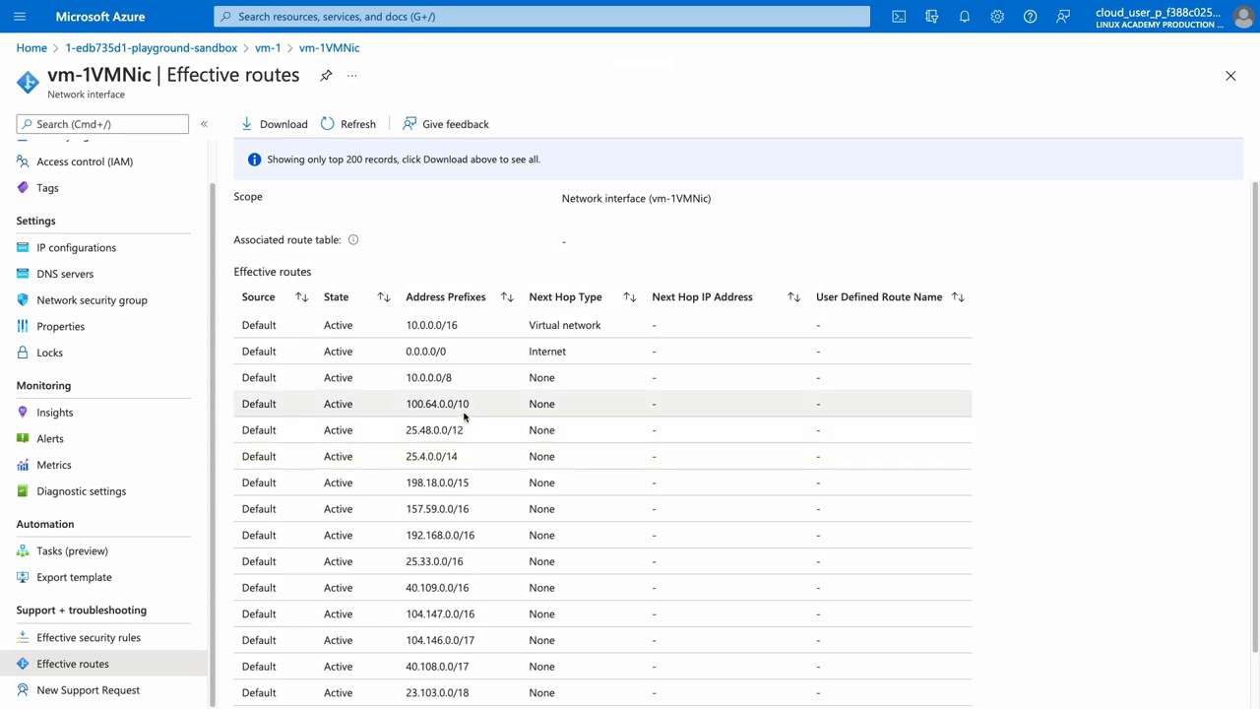
scroll(464, 417, "down", 1)
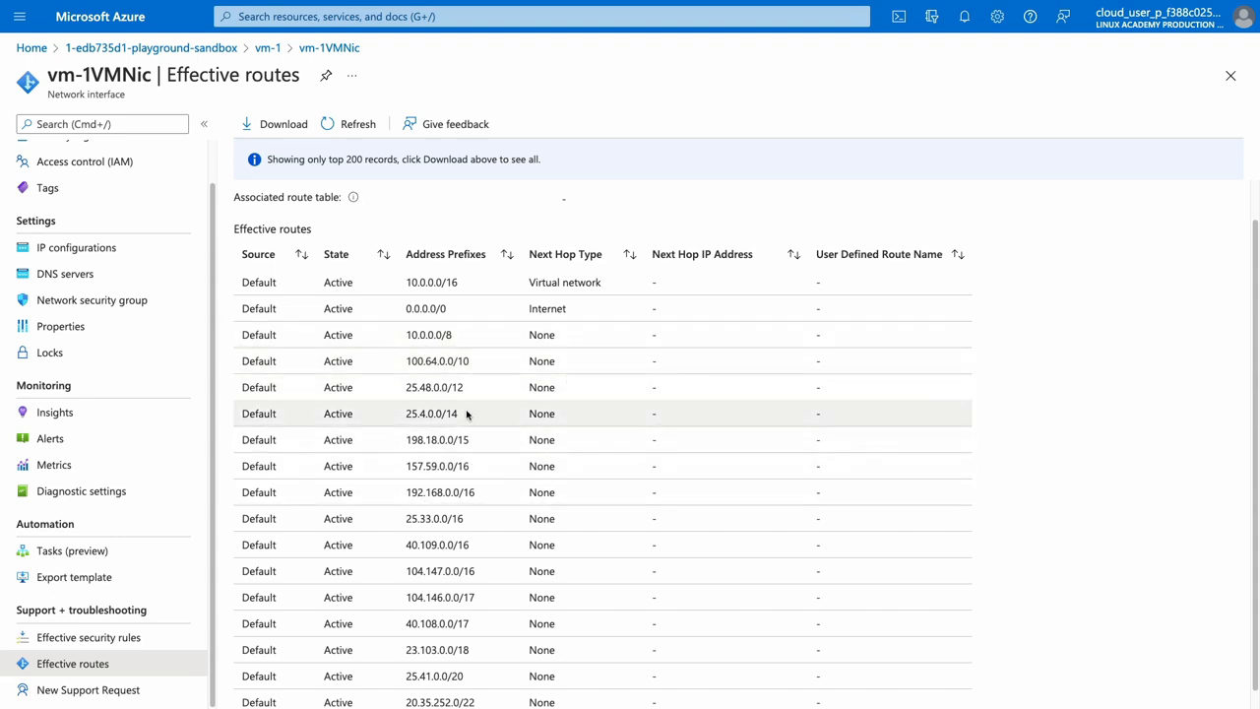
scroll(467, 414, "up", 1)
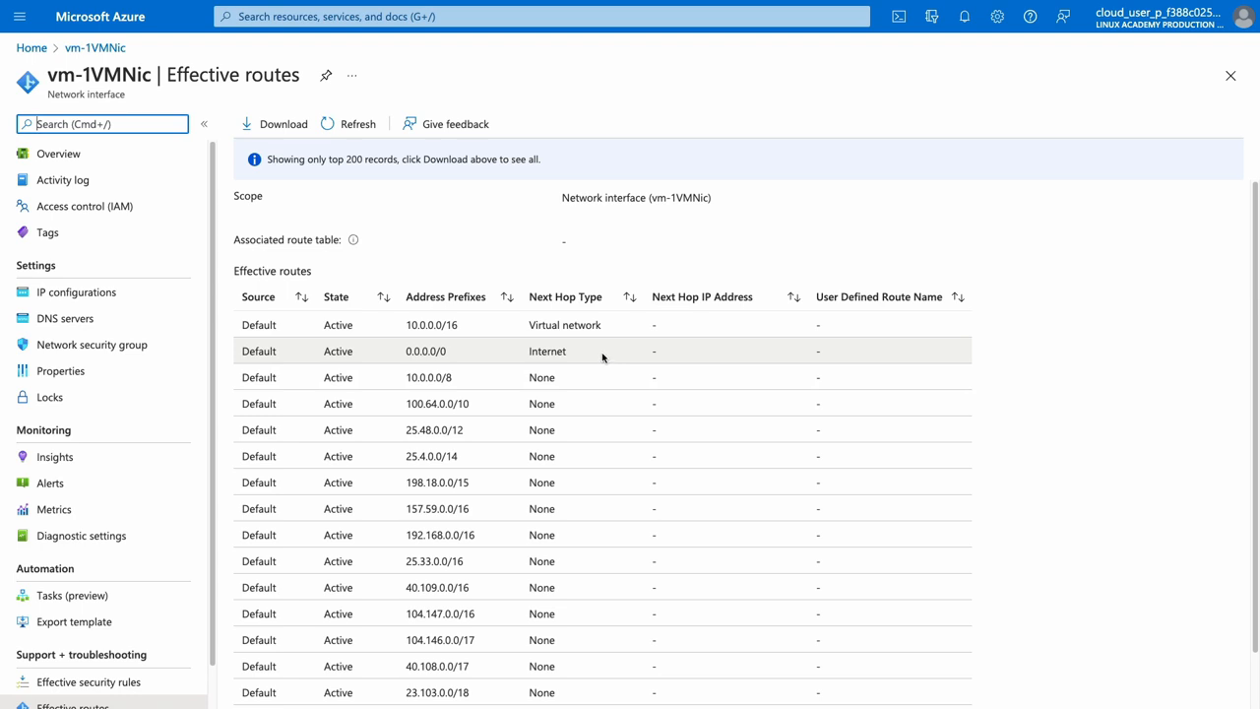
left_click(90, 159)
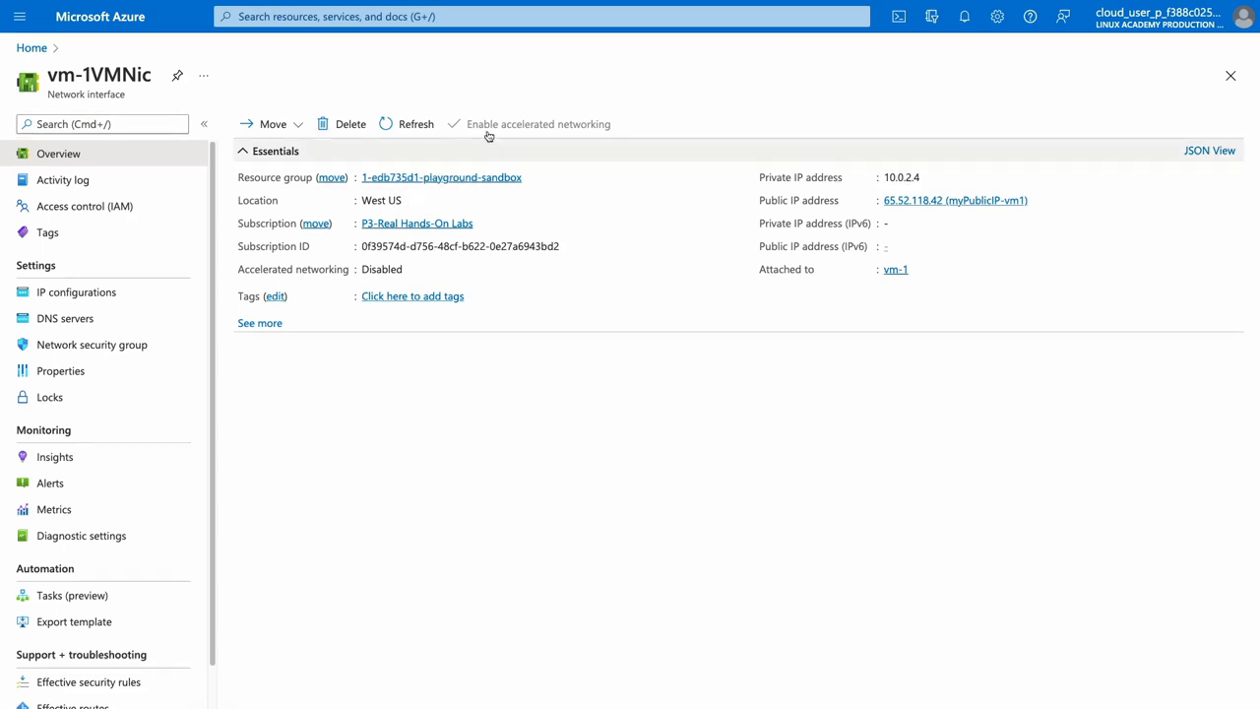
Search for "route tables" and open the Route tables service.
left_click(468, 19)
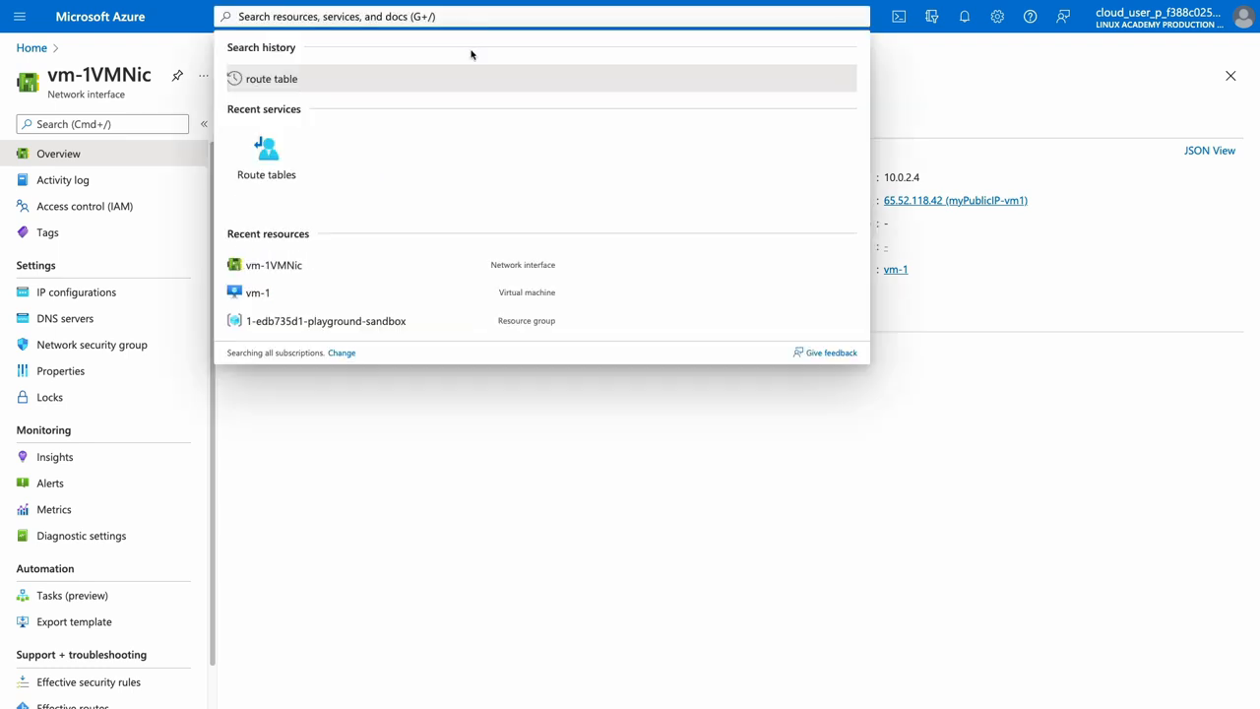
type("route tab")
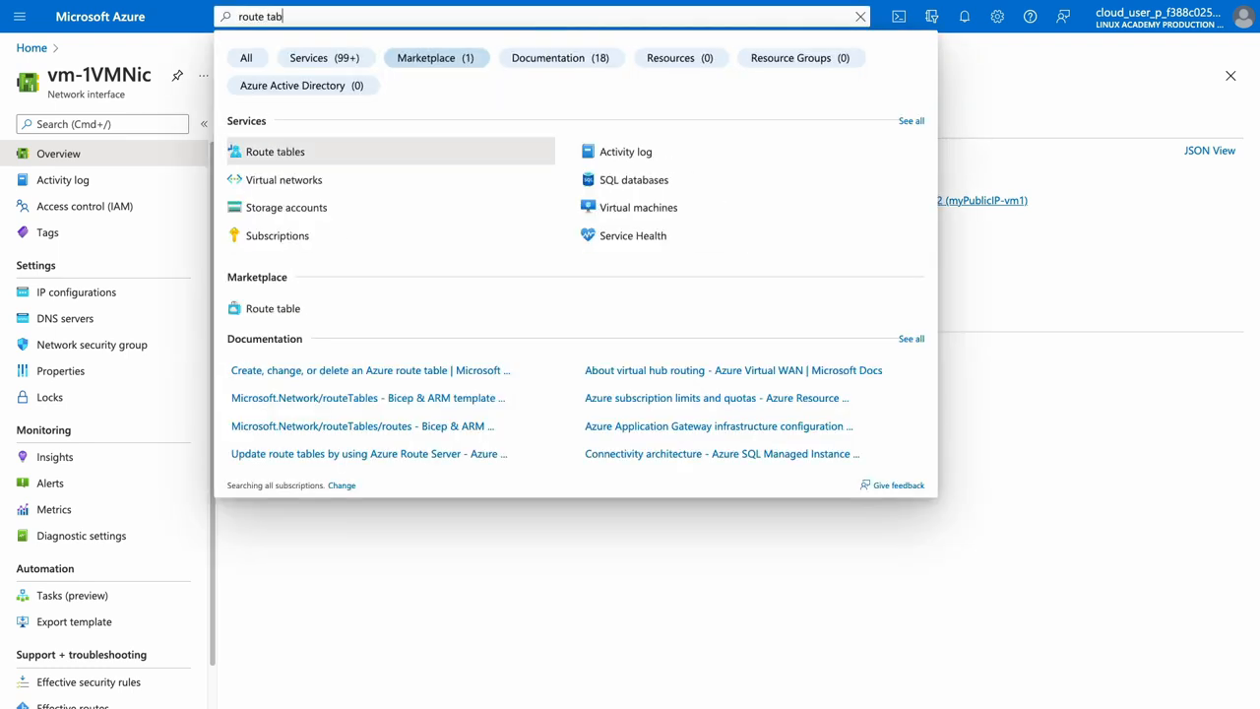
type("les")
left_click(258, 152)
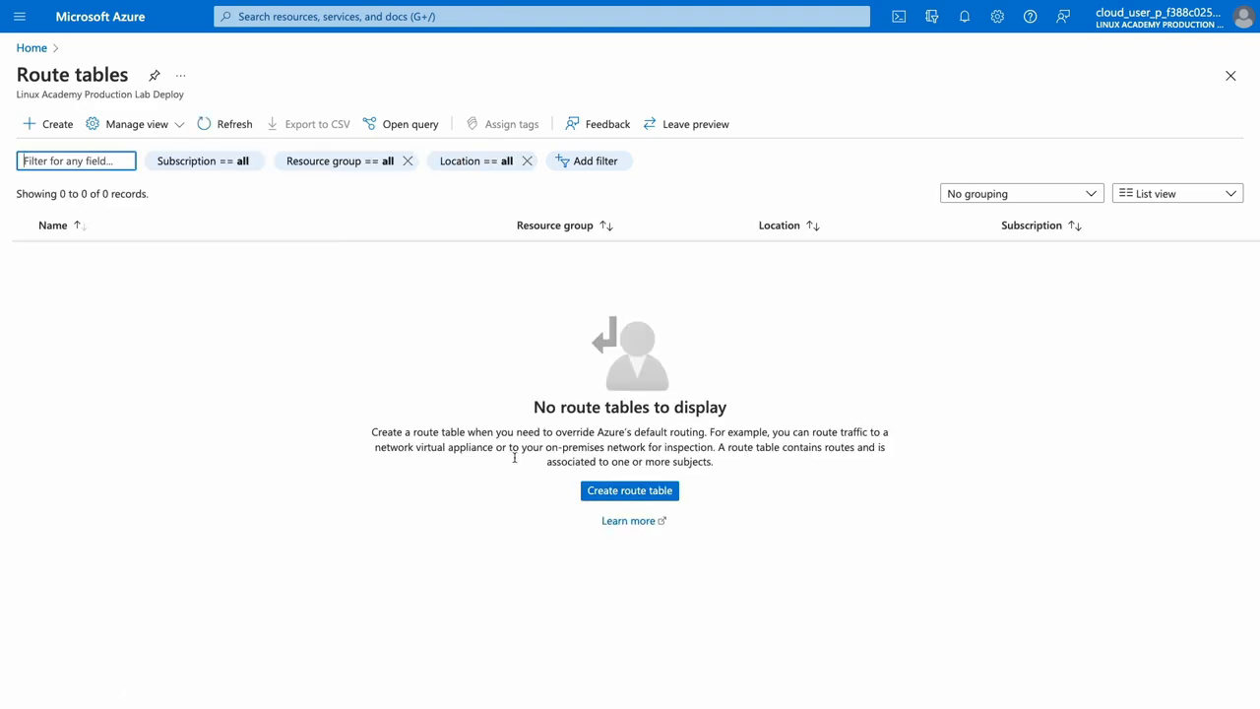
Start a new route table in resource group 1-edb735d1-playground-sandbox with the region set to West US.
left_click(617, 494)
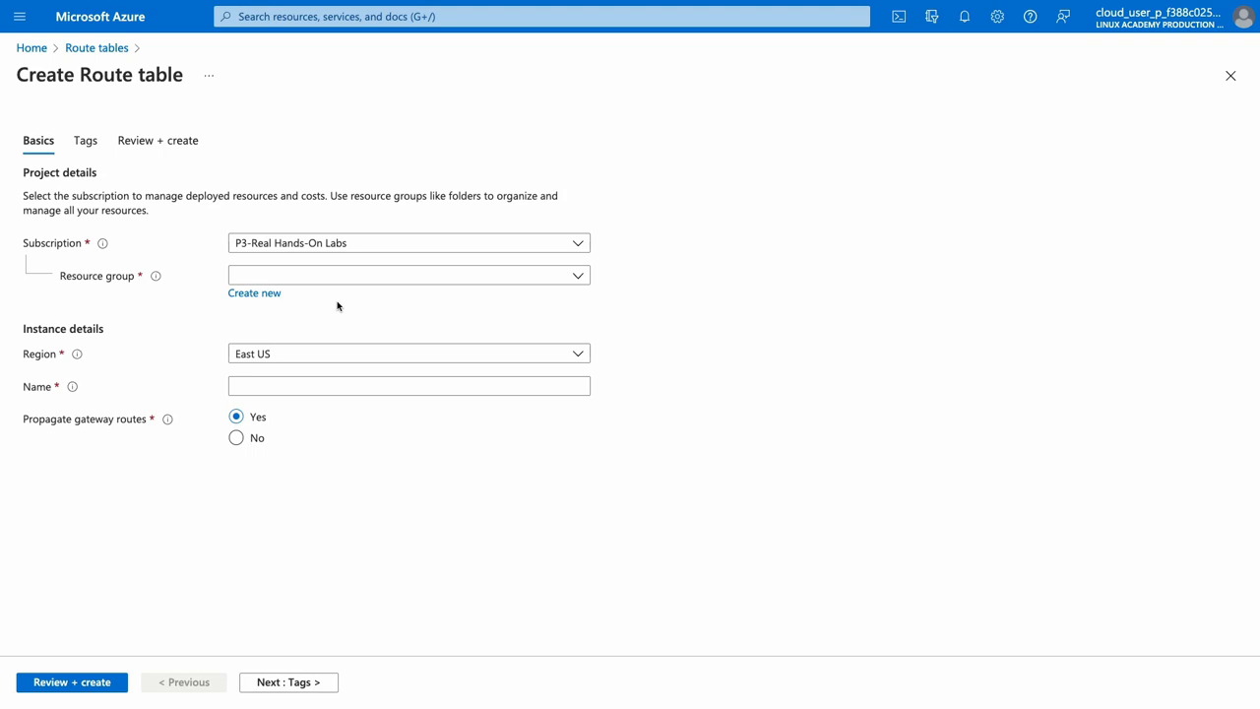
left_click(329, 280)
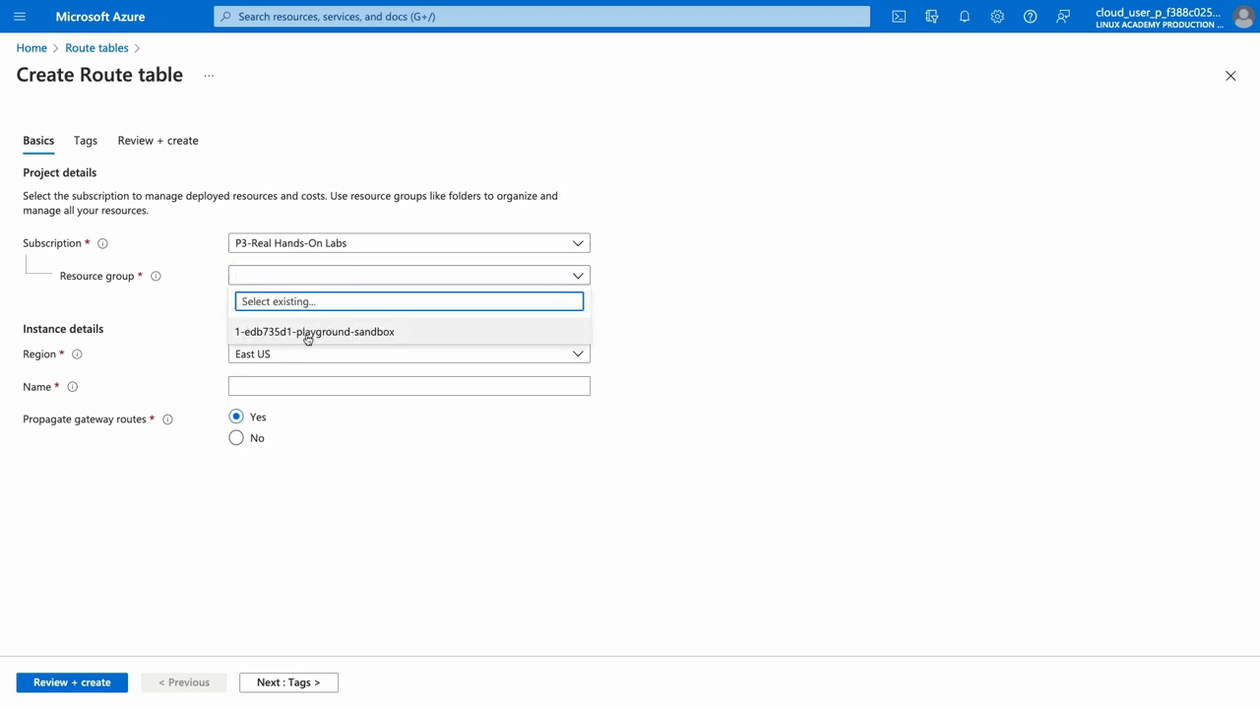
left_click(346, 334)
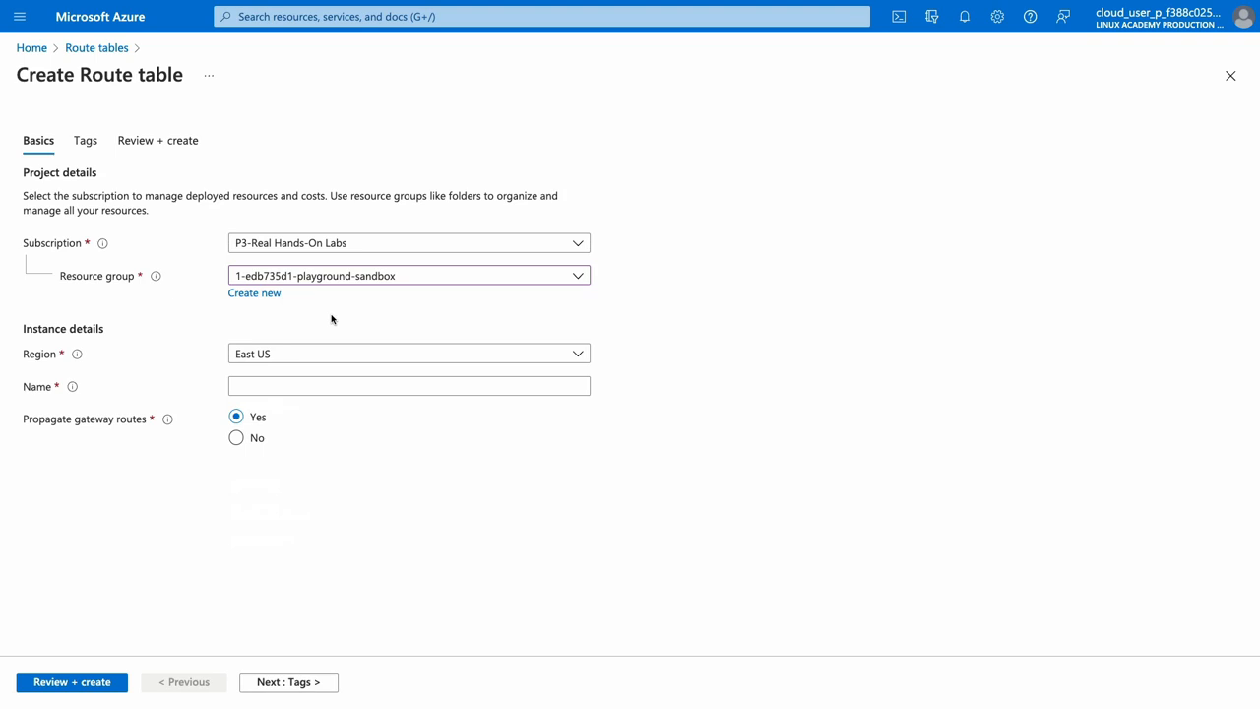
left_click(321, 355)
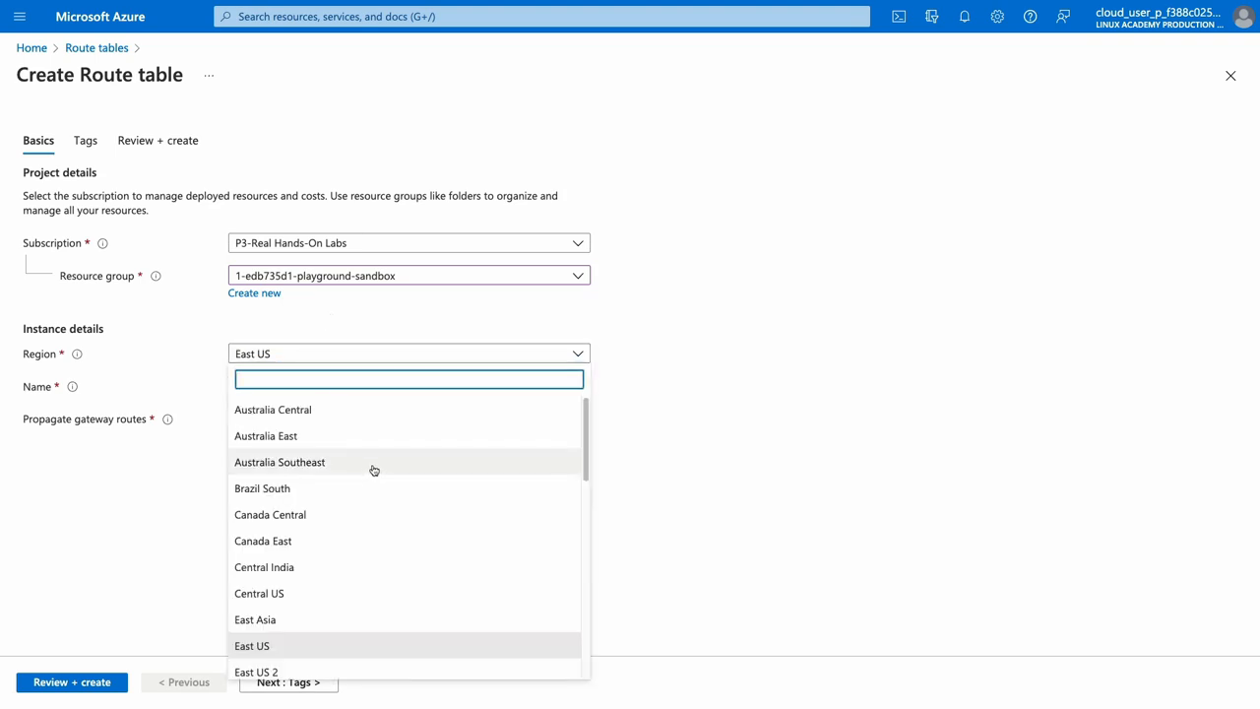
scroll(372, 470, "down", 5)
scroll(374, 470, "down", 2)
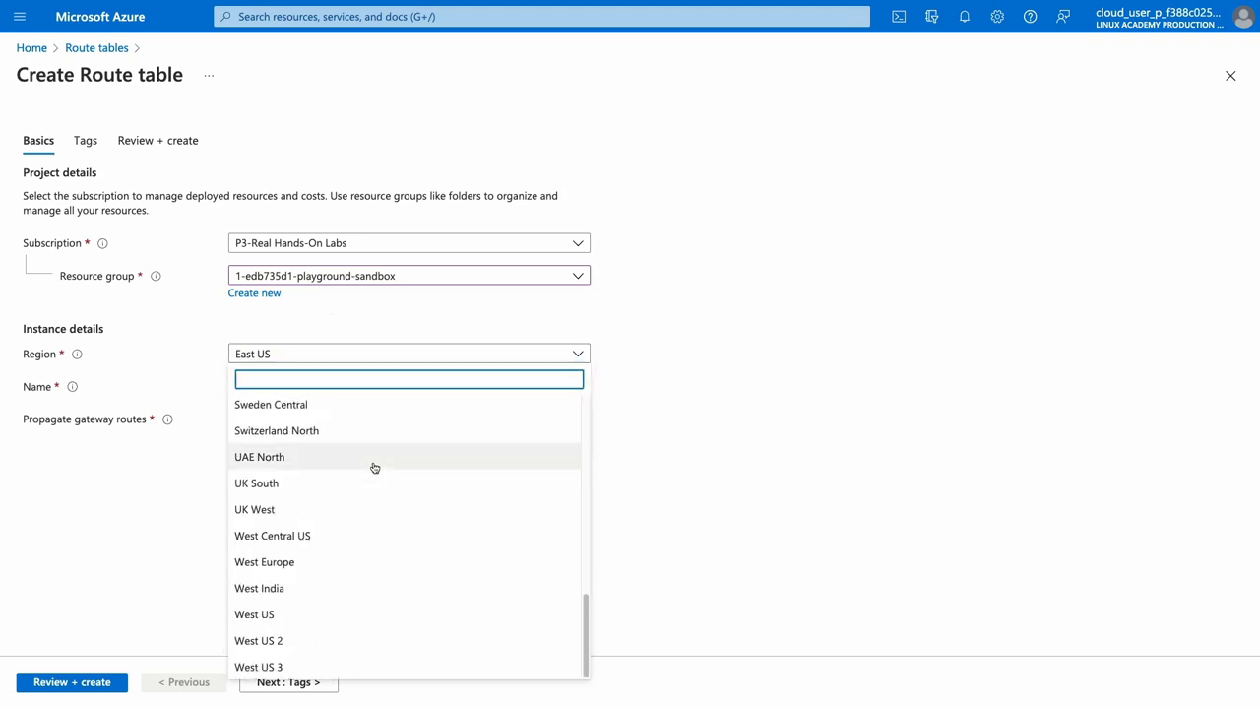
left_click(301, 615)
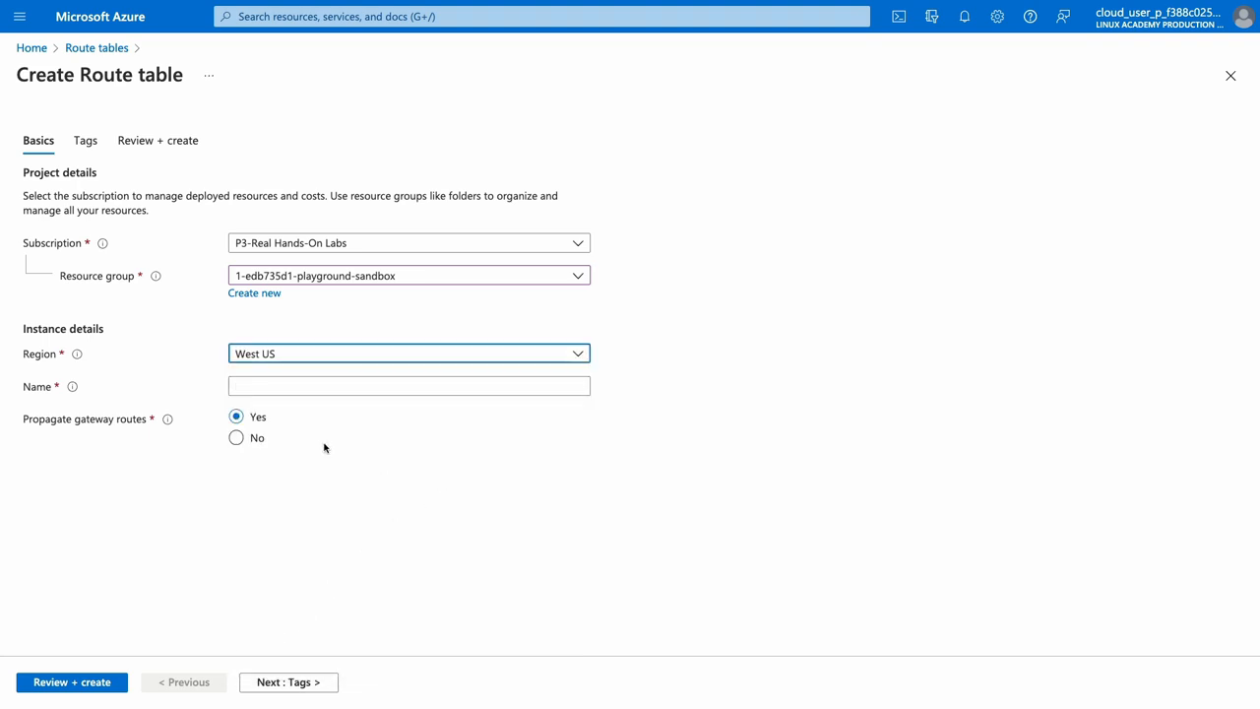
Name the route table custom-route-table and set gateway route propagation to No.
left_click(286, 386)
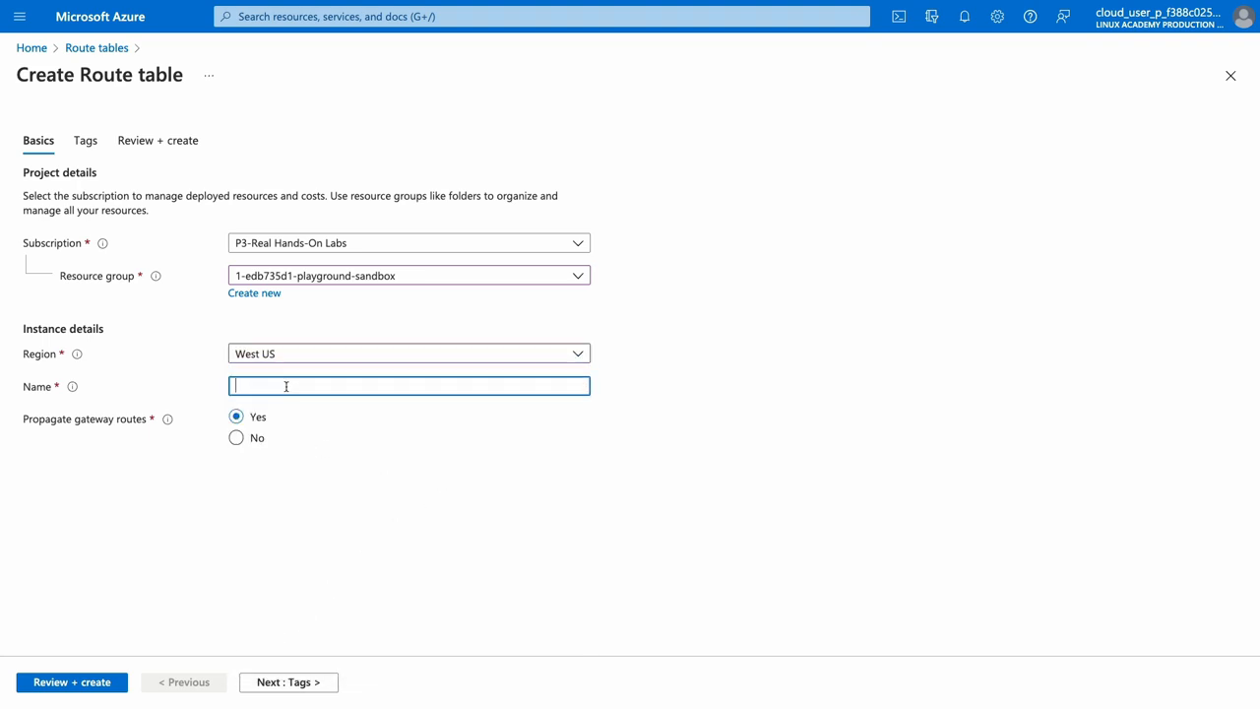
type("custom-route-table")
left_click(237, 439)
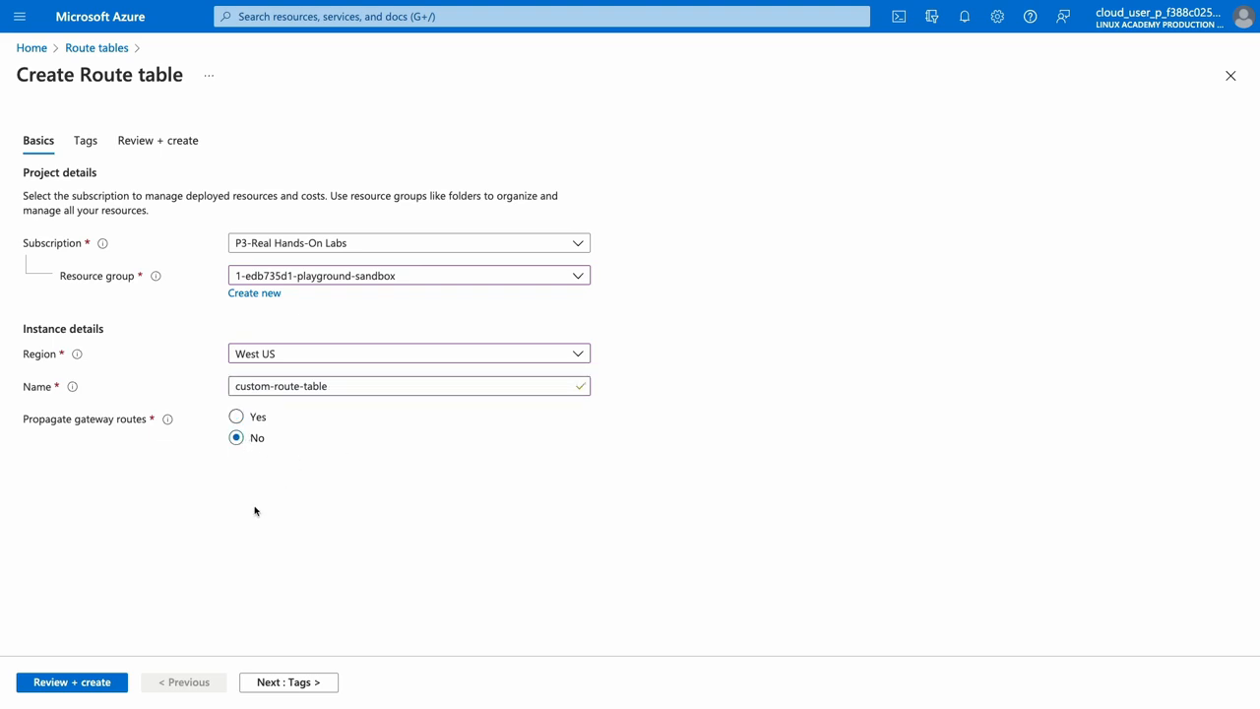
Validate and create the route table, then open the deployed resource and dismiss the notification.
left_click(103, 683)
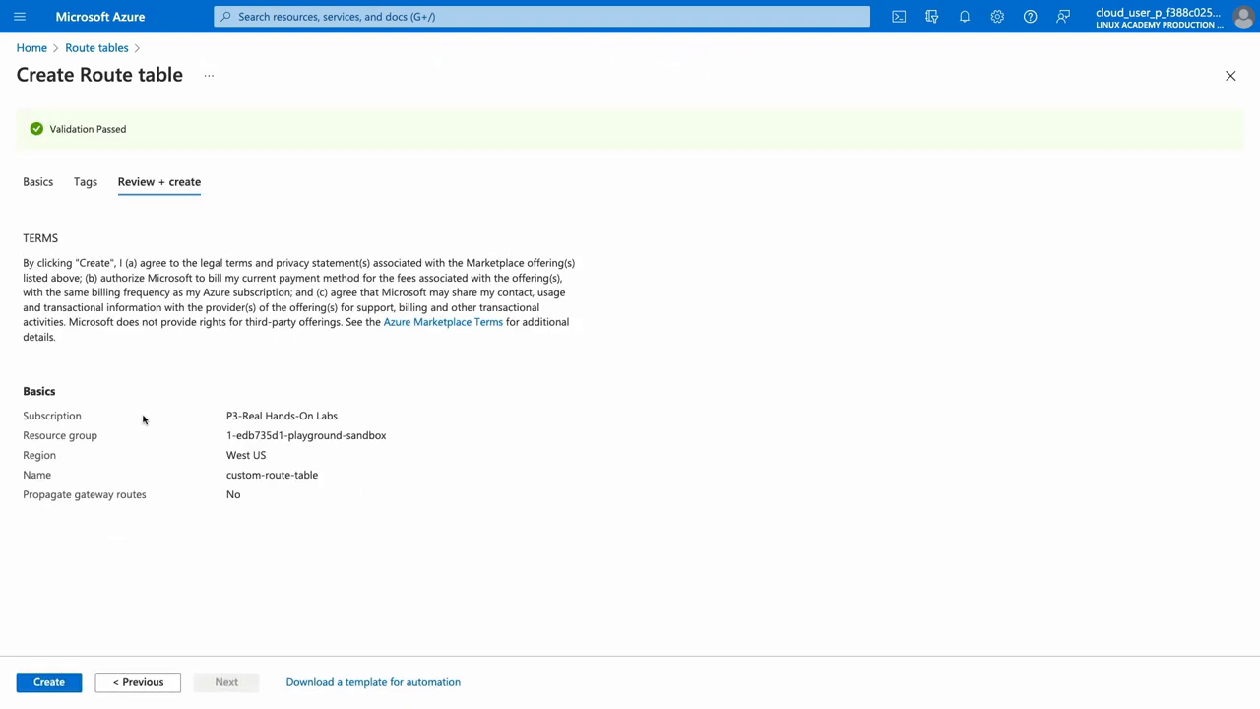
left_click(52, 681)
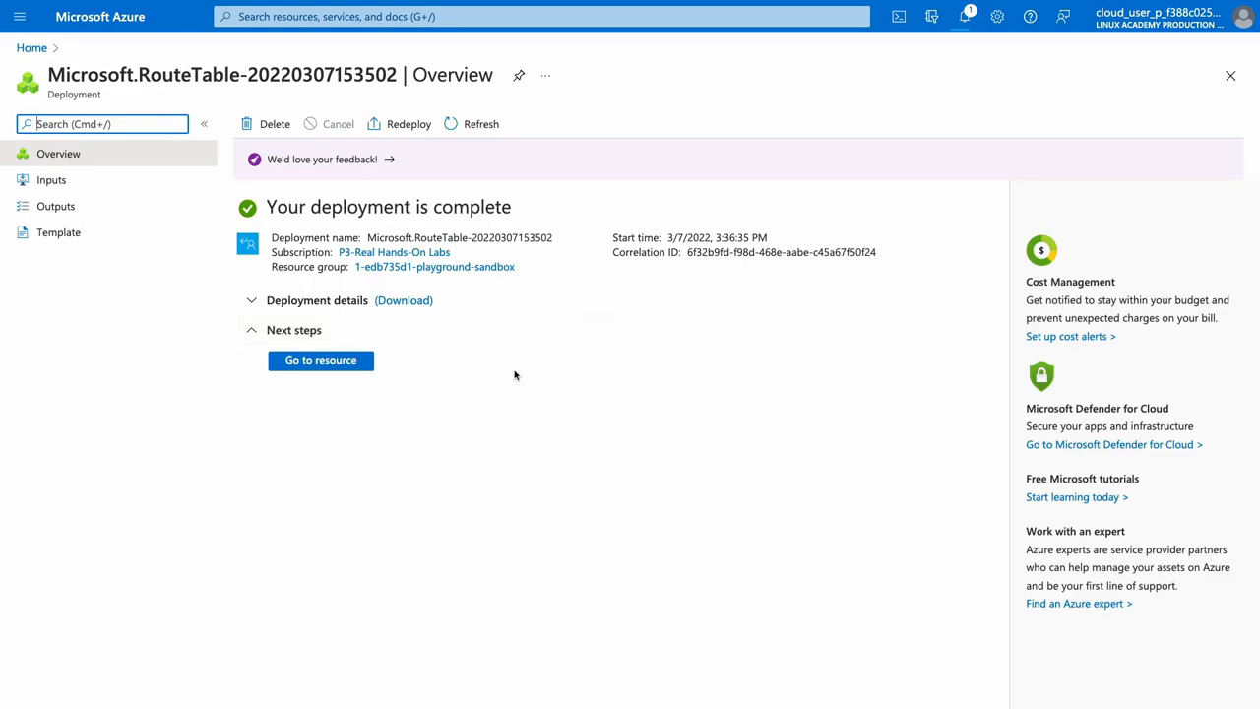
left_click(344, 363)
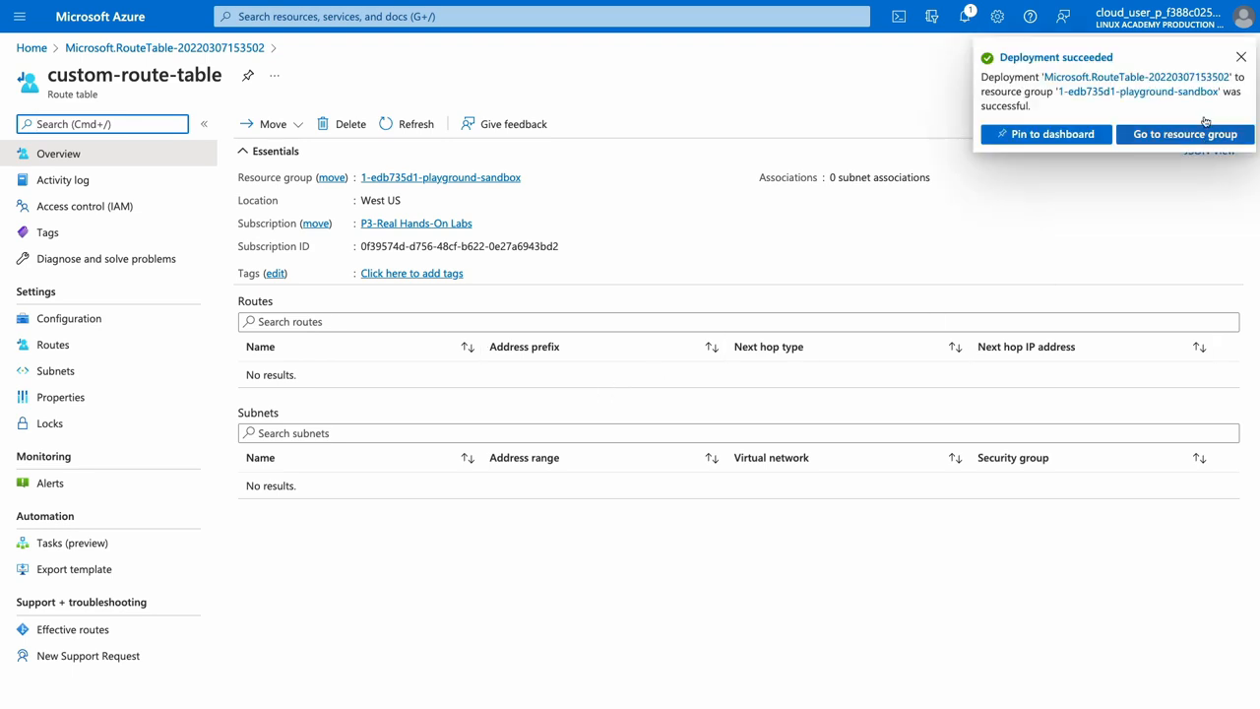
left_click(1241, 56)
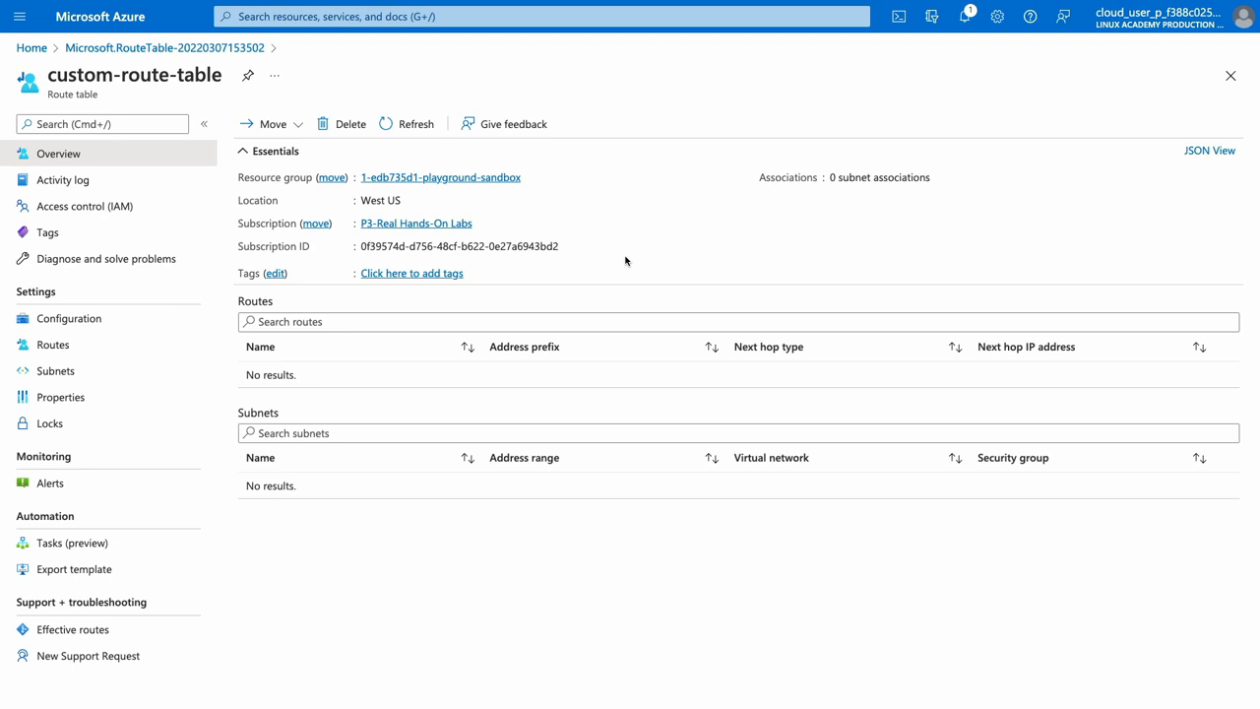
Open the vm-nva virtual machine and highlight its private IP address.
left_click(450, 21)
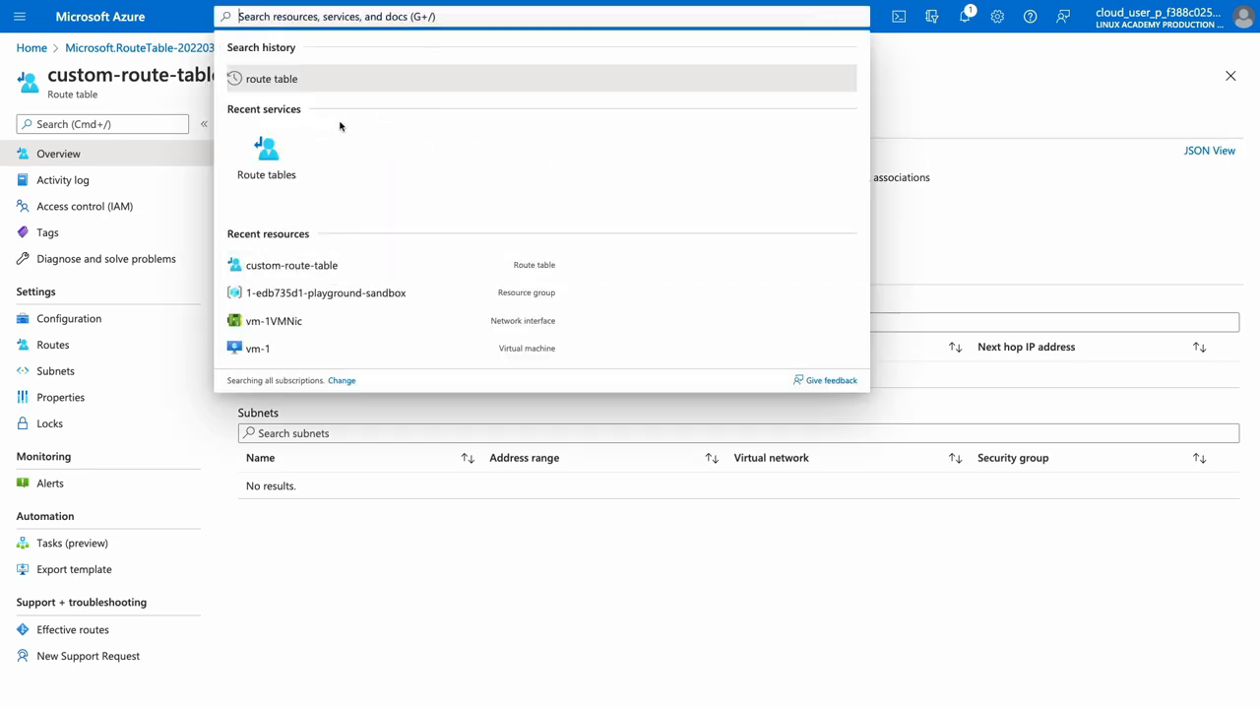
type("vir")
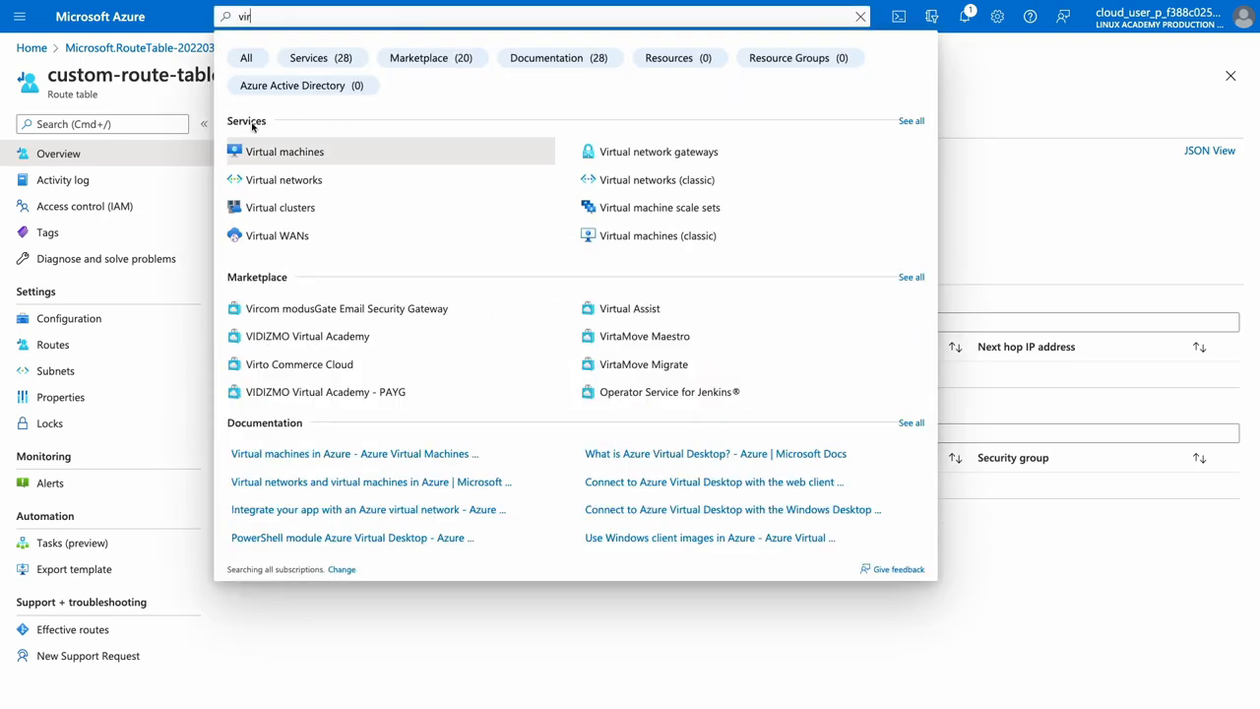
left_click(281, 154)
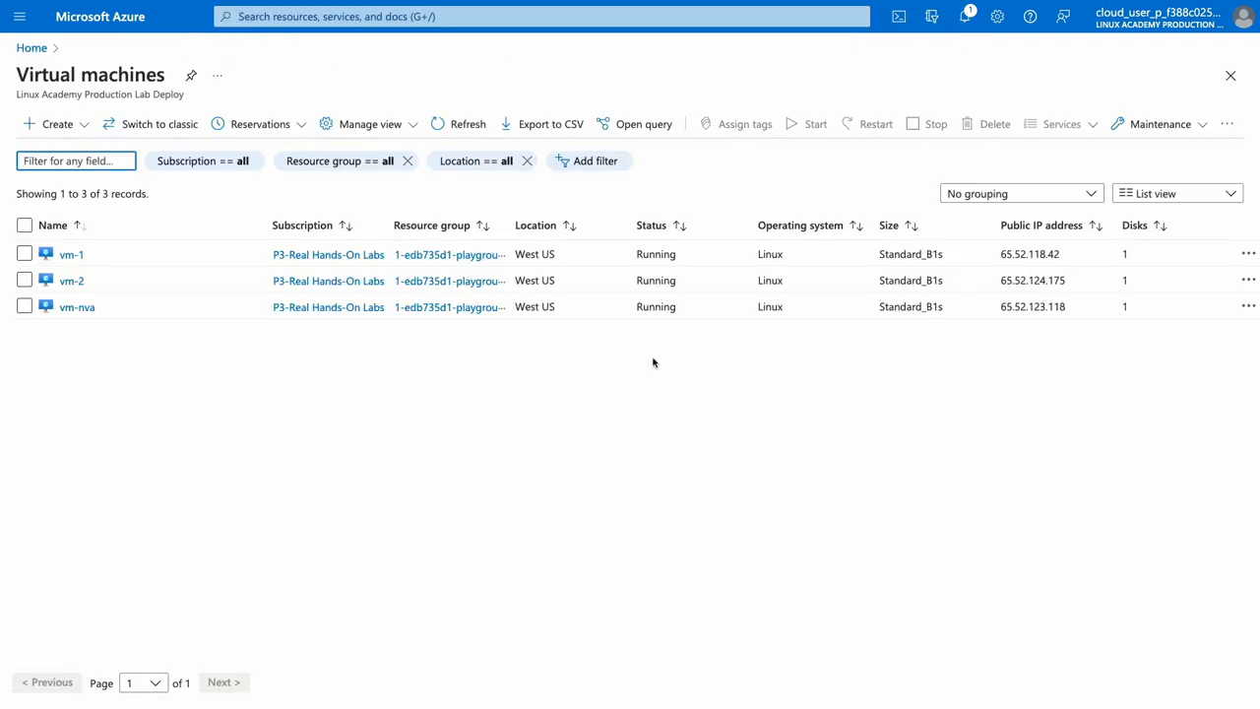
left_click(79, 308)
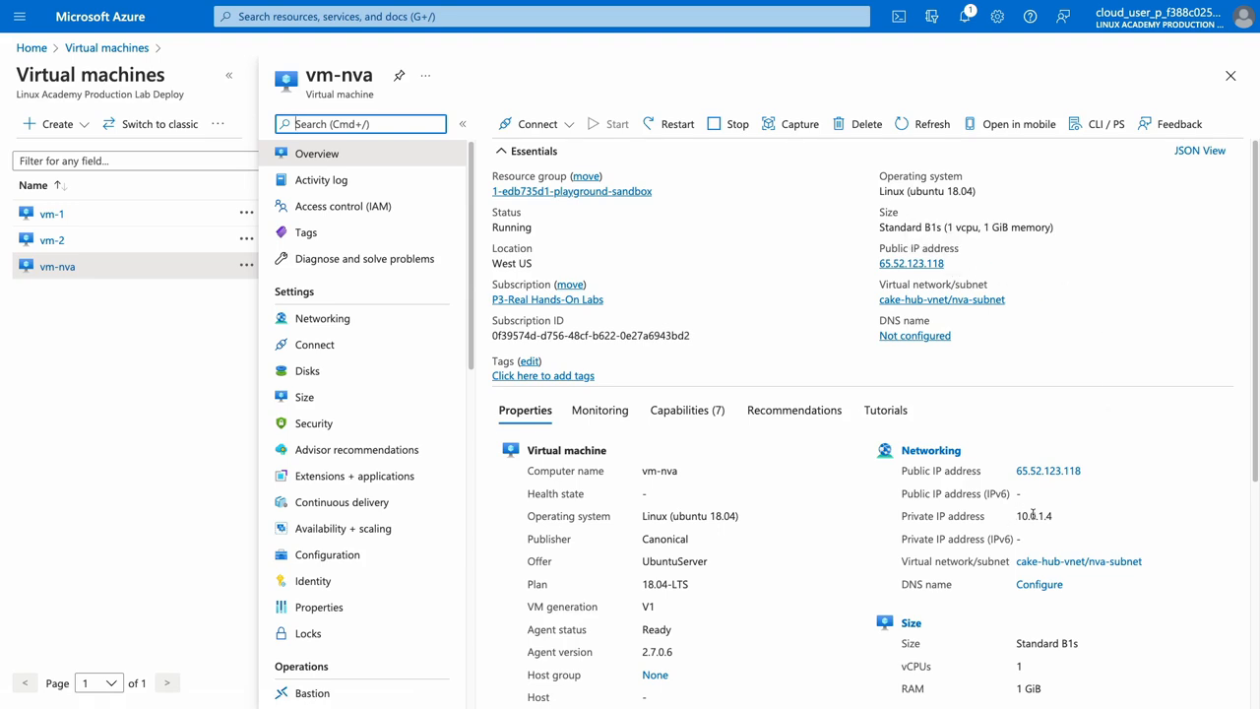
left_click_drag(1019, 516, 1054, 517)
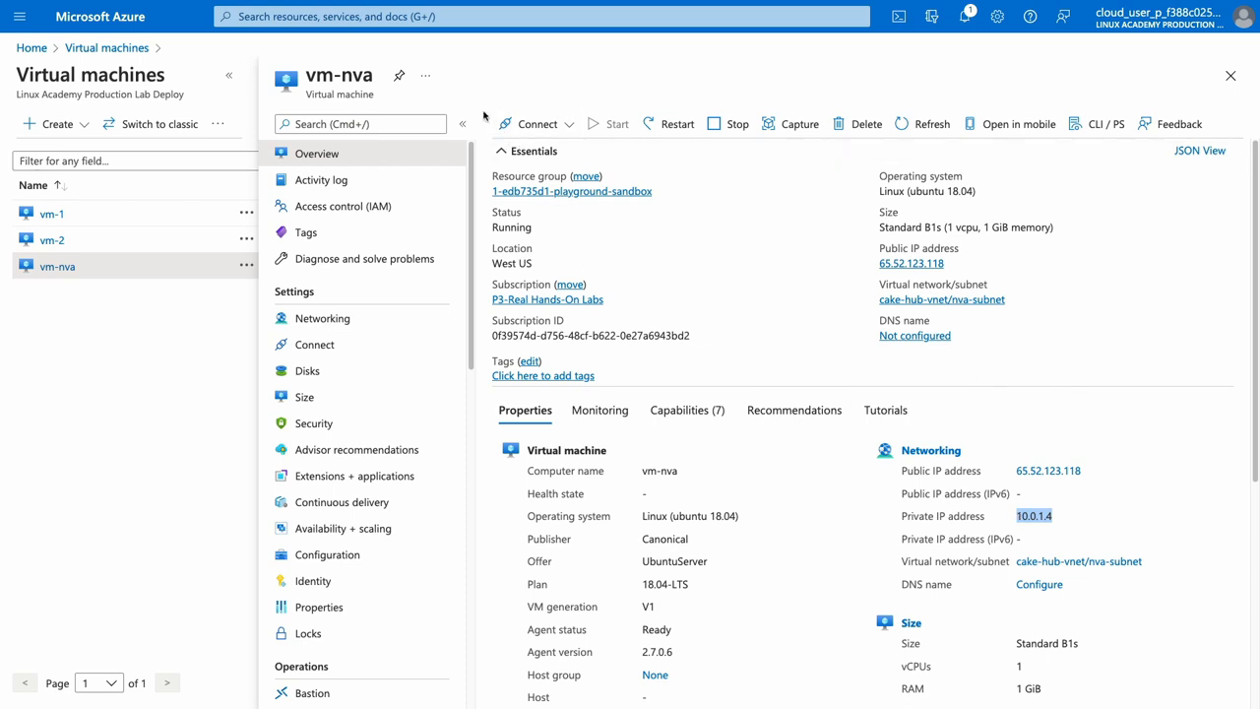
Return to the Route tables service and open custom-route-table.
left_click(462, 21)
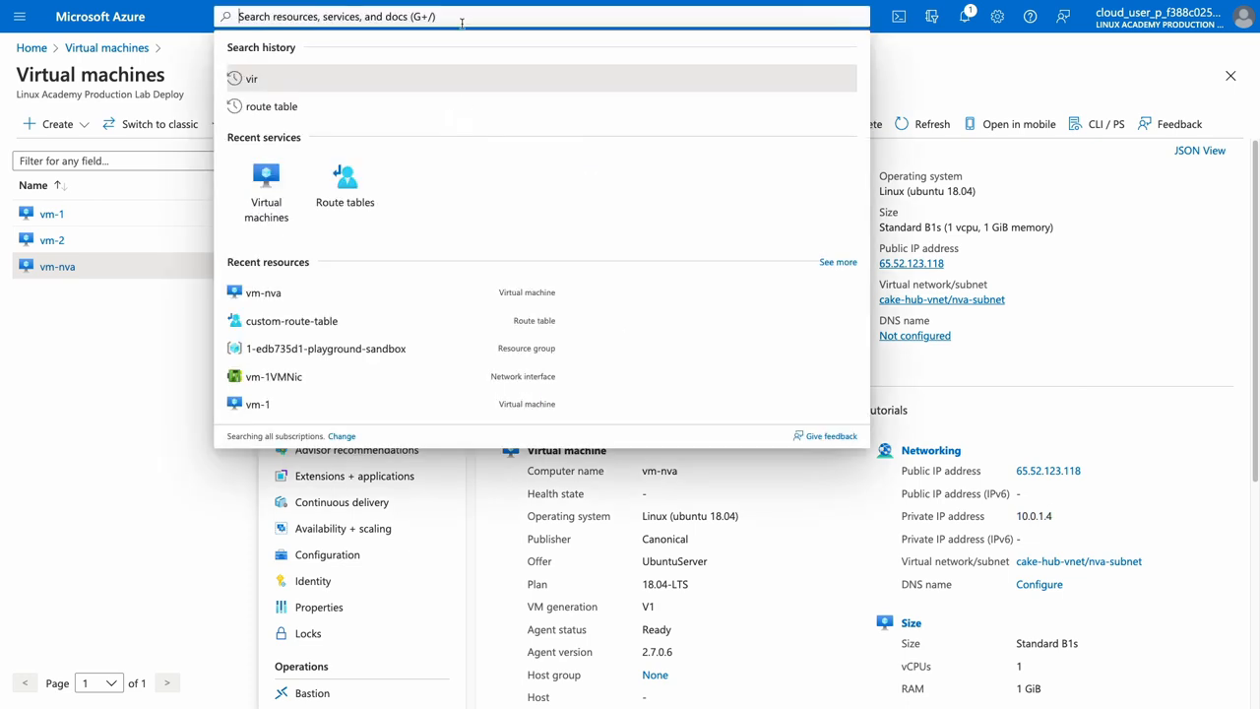
left_click(345, 184)
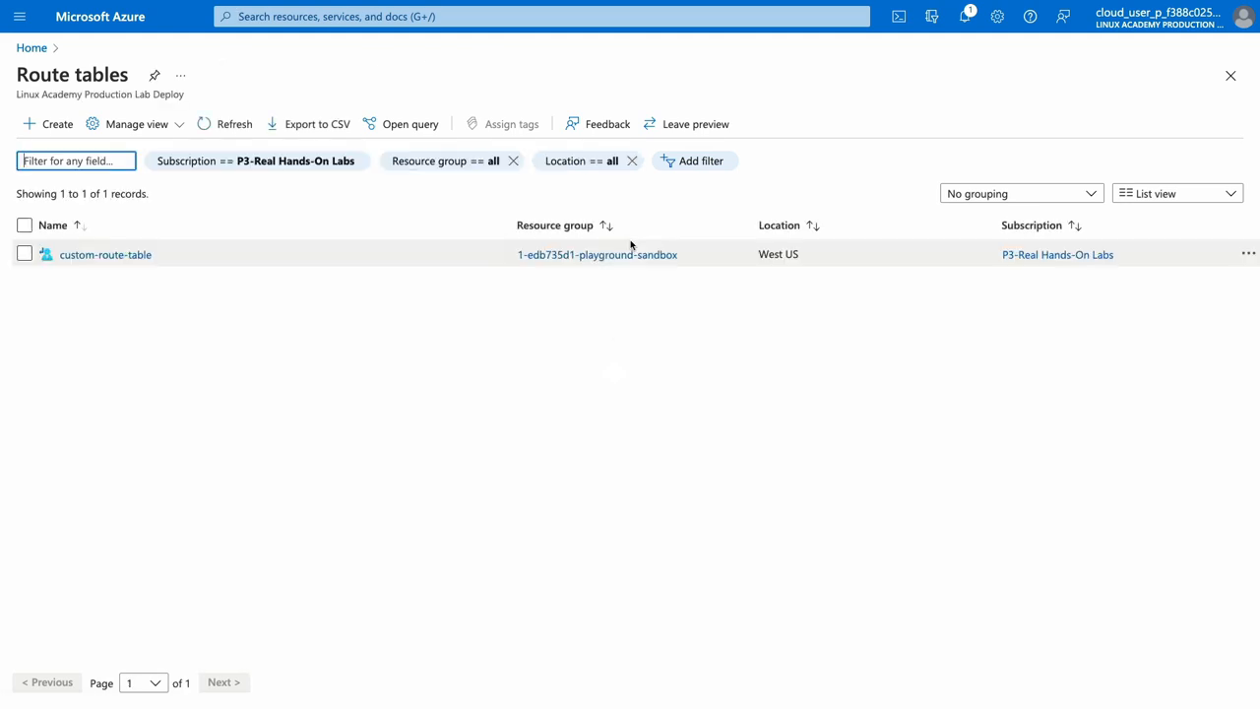
left_click(132, 257)
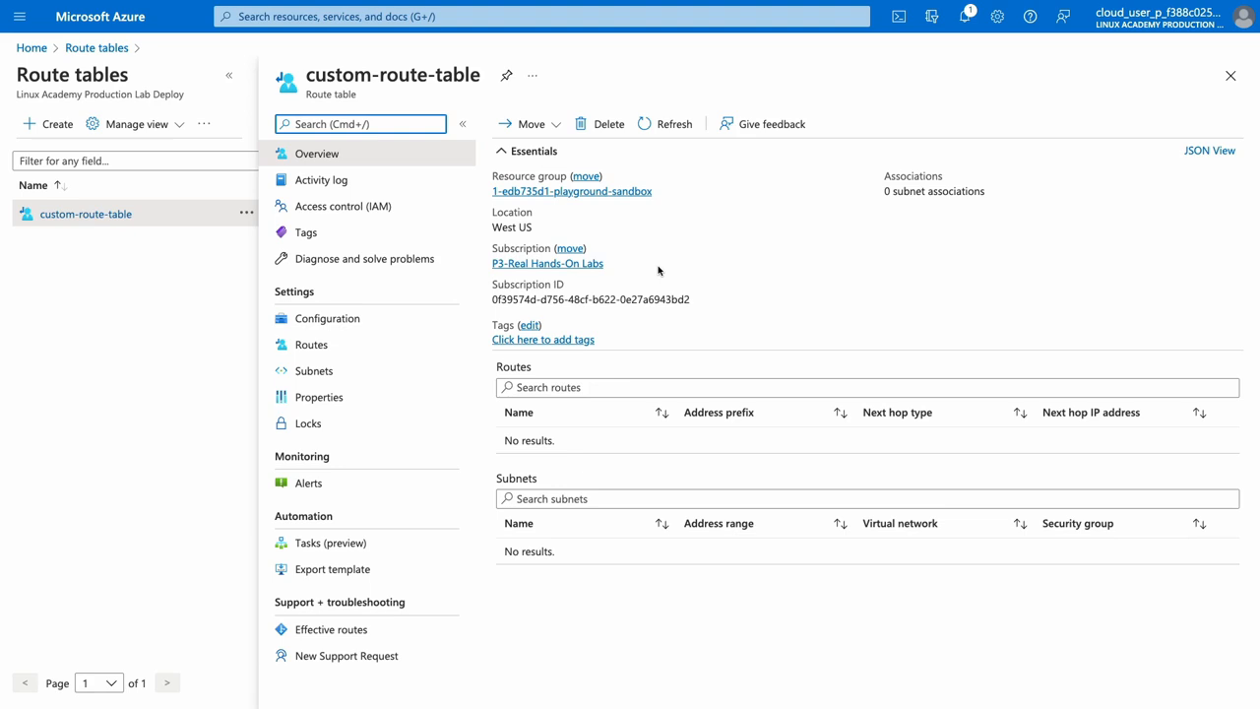
Start a new route in custom-route-table named custom-internet-route with the address prefix 0.0.0.0/0.
left_click(228, 76)
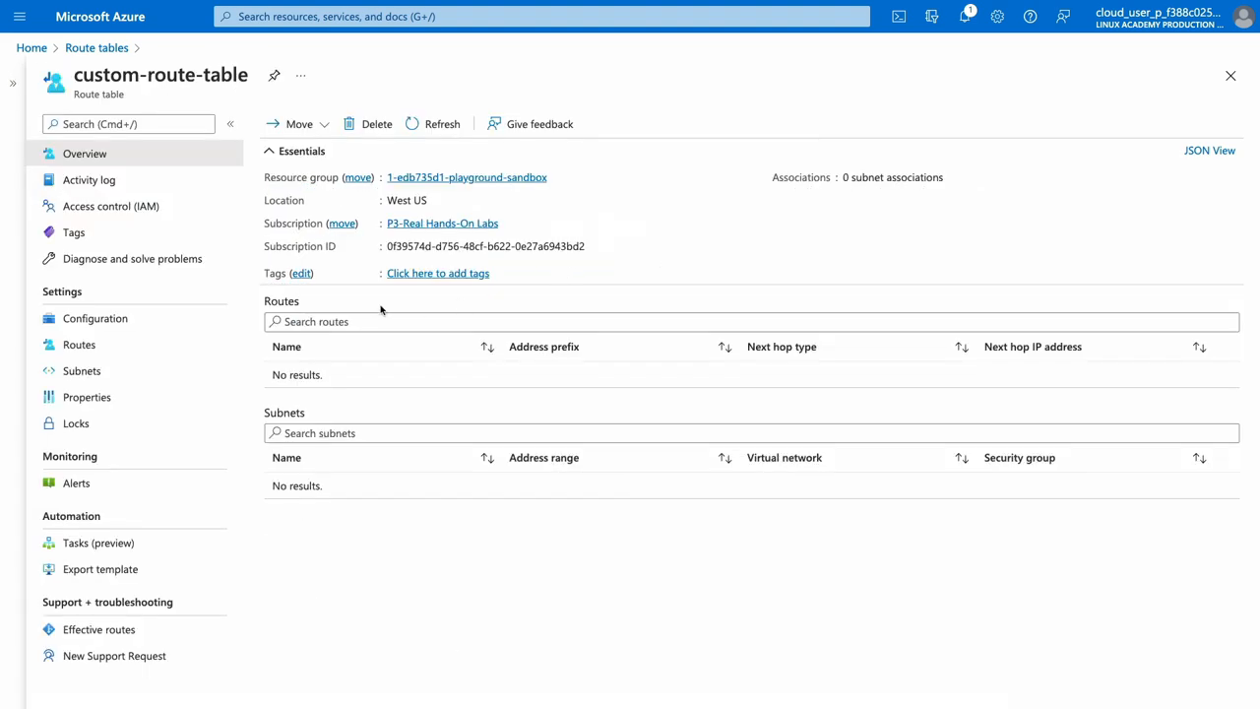
left_click(93, 349)
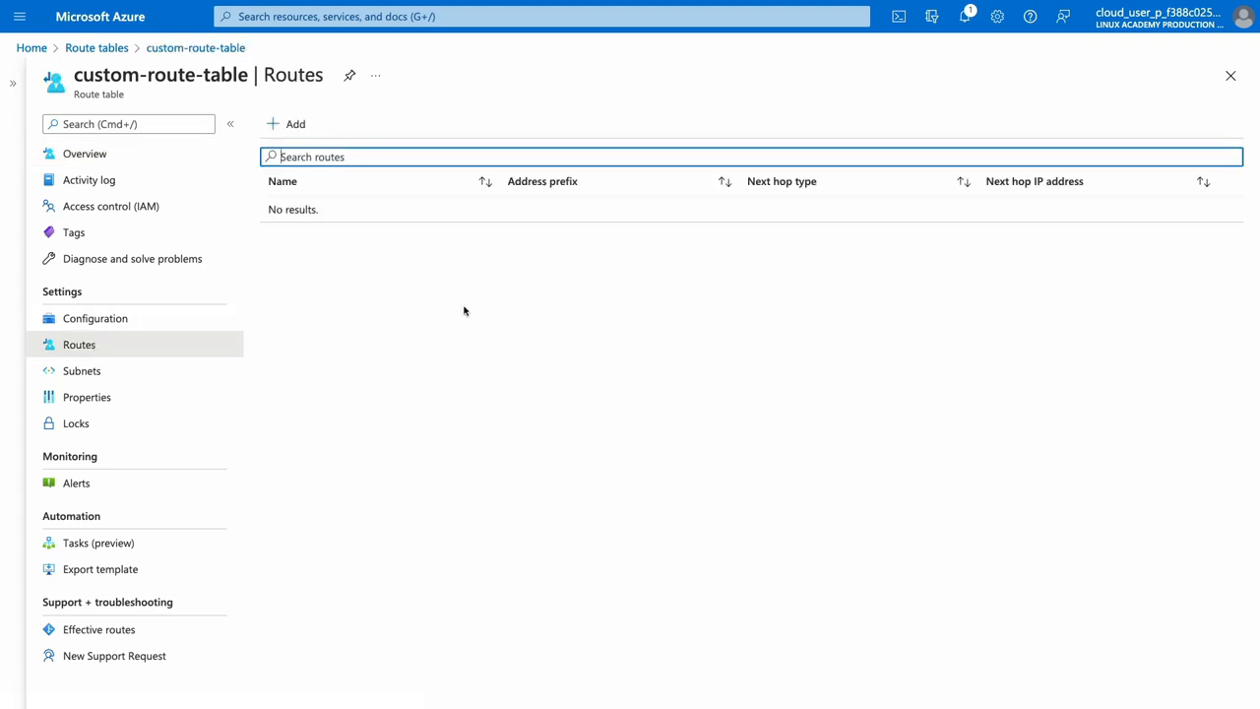
left_click(298, 126)
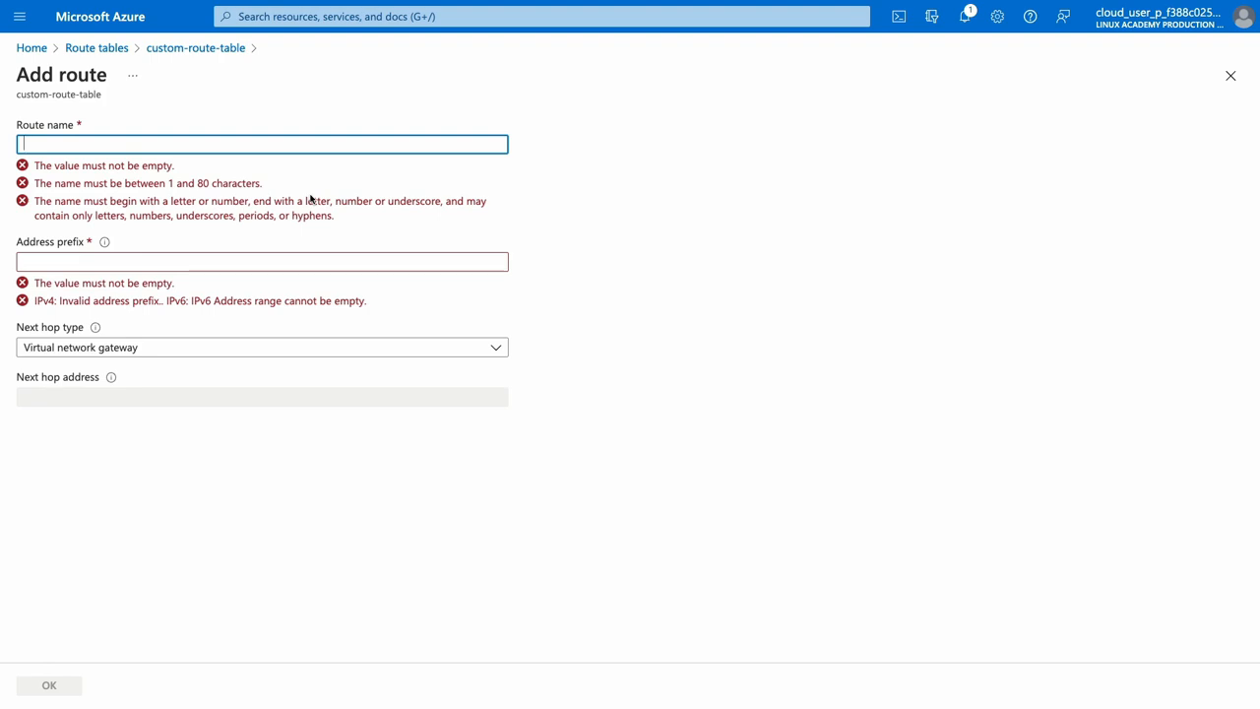
type("custom-")
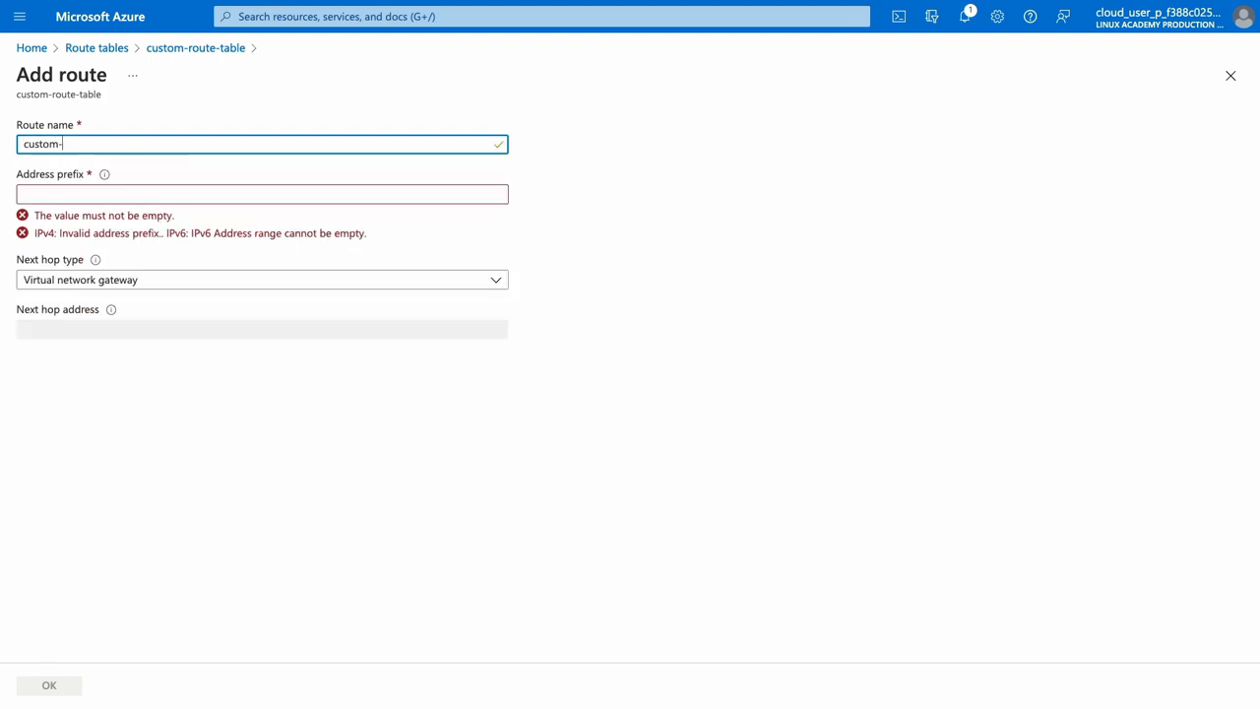
type("internet-route")
left_click(199, 197)
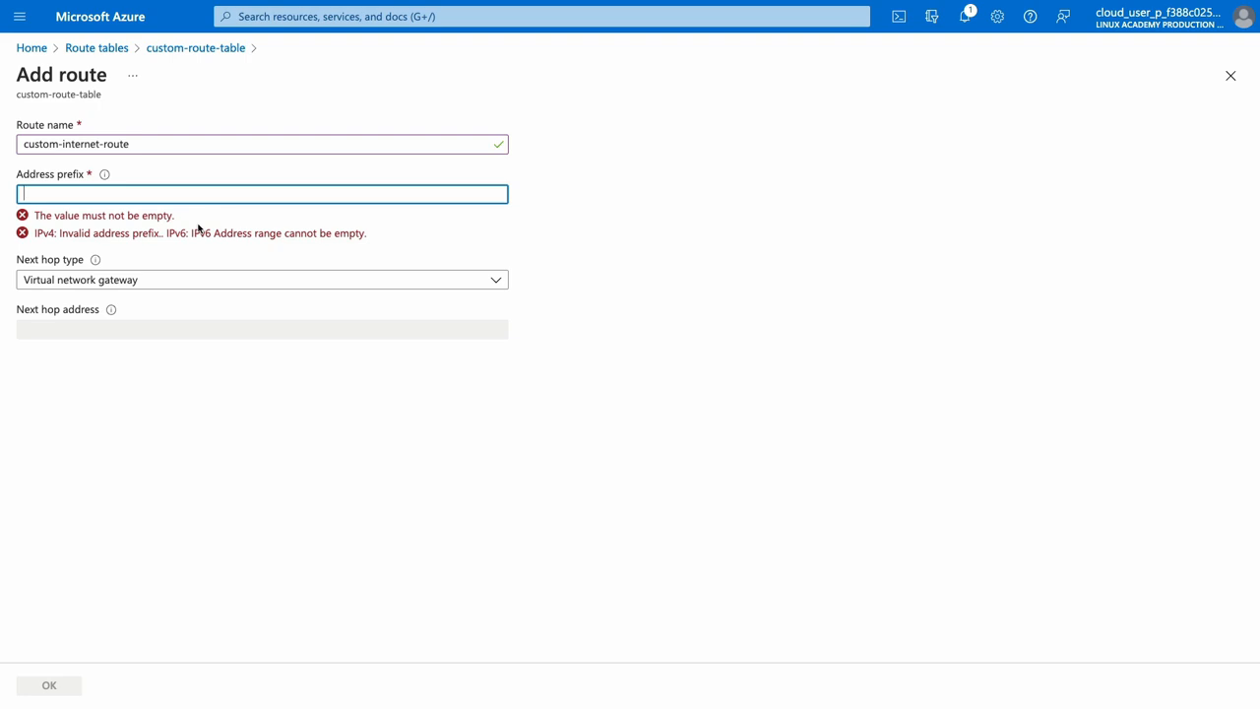
type("0.0.0.0/0")
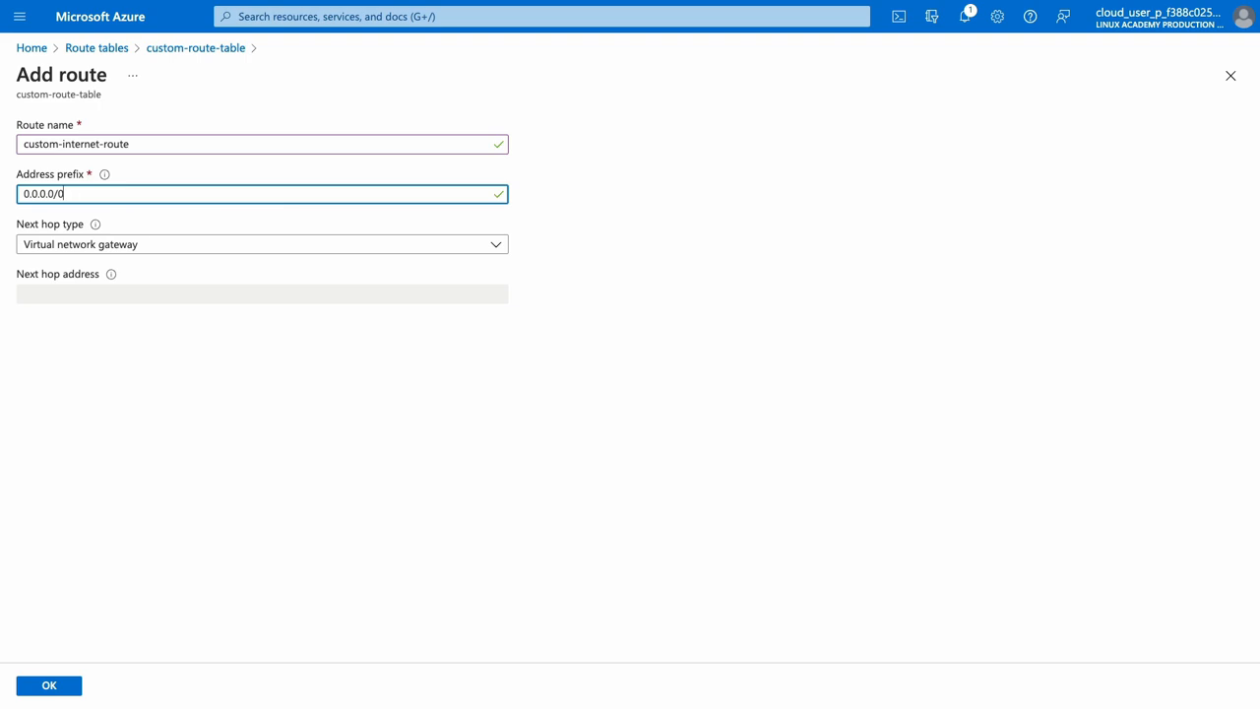
Set the route's next hop type to Virtual appliance with next hop address 10.0.1.4, and save the route.
left_click(215, 252)
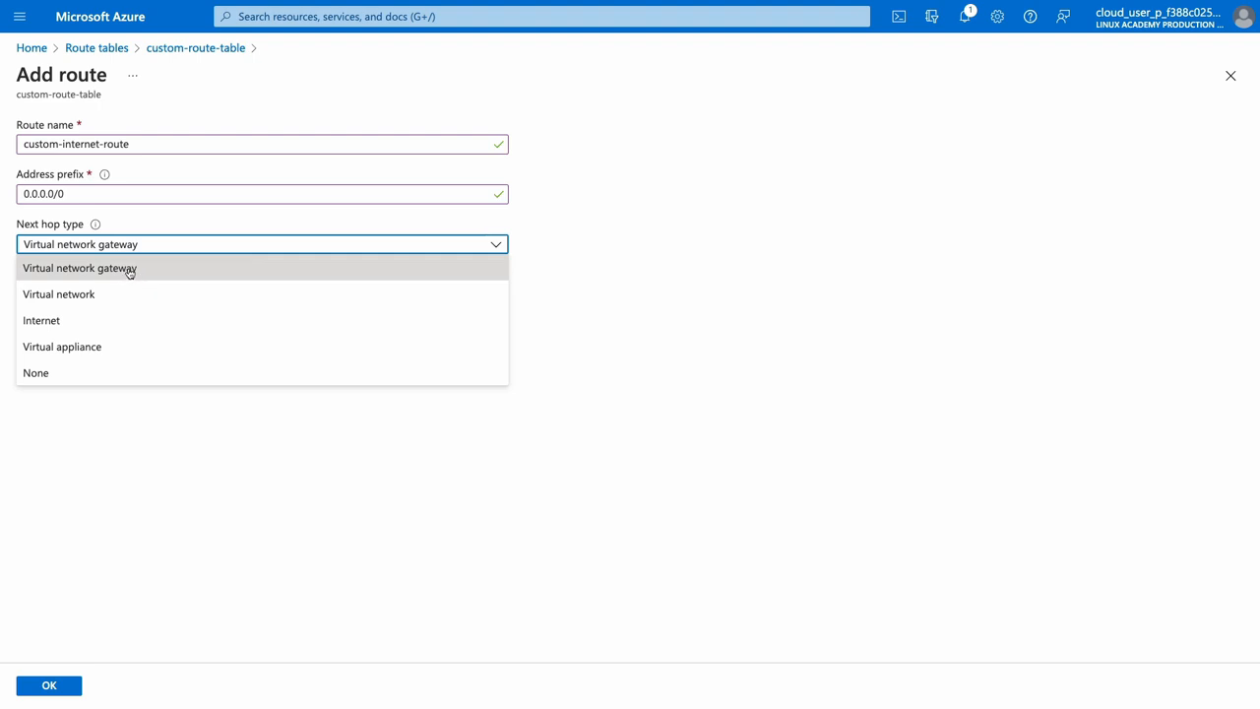
left_click(125, 348)
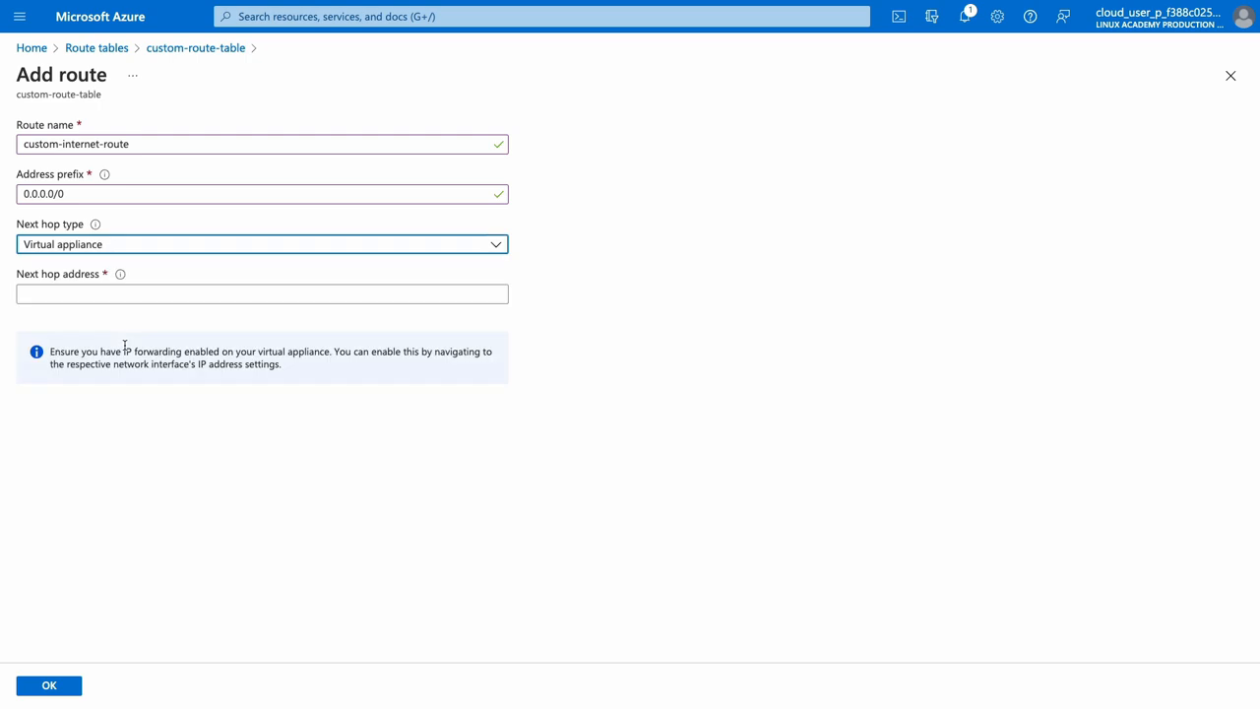
left_click(83, 295)
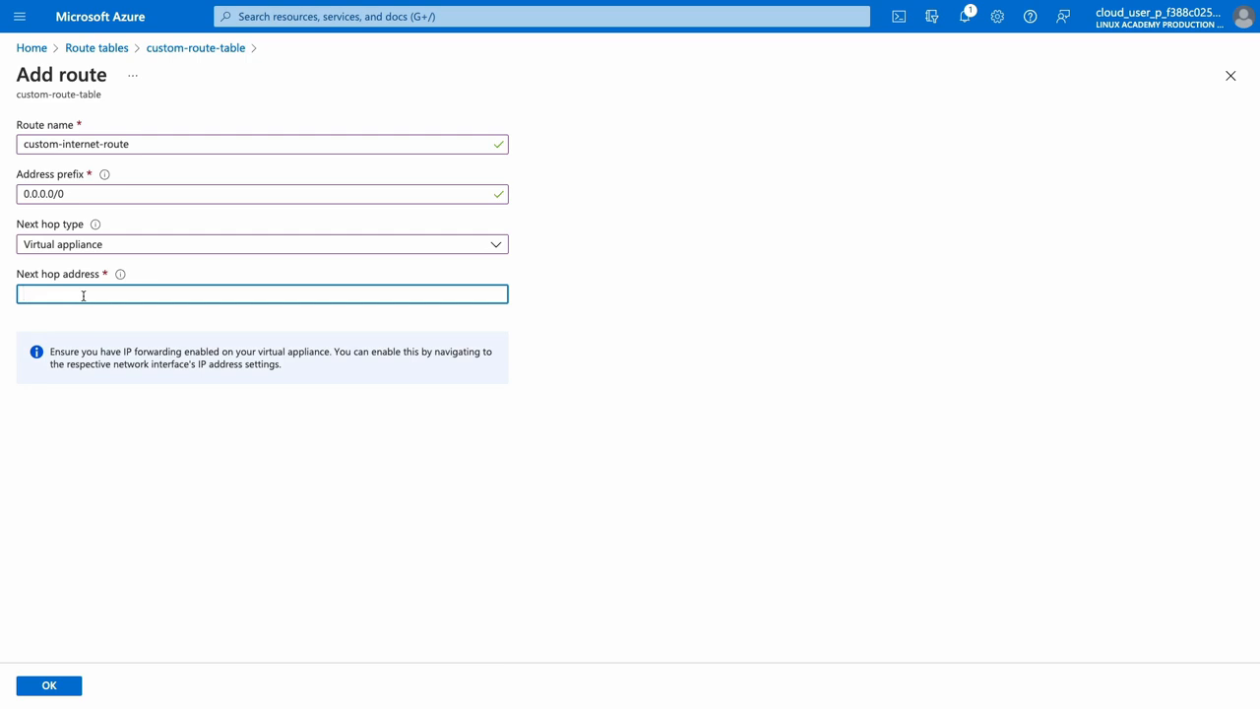
type("10.0.1.4")
left_click(67, 685)
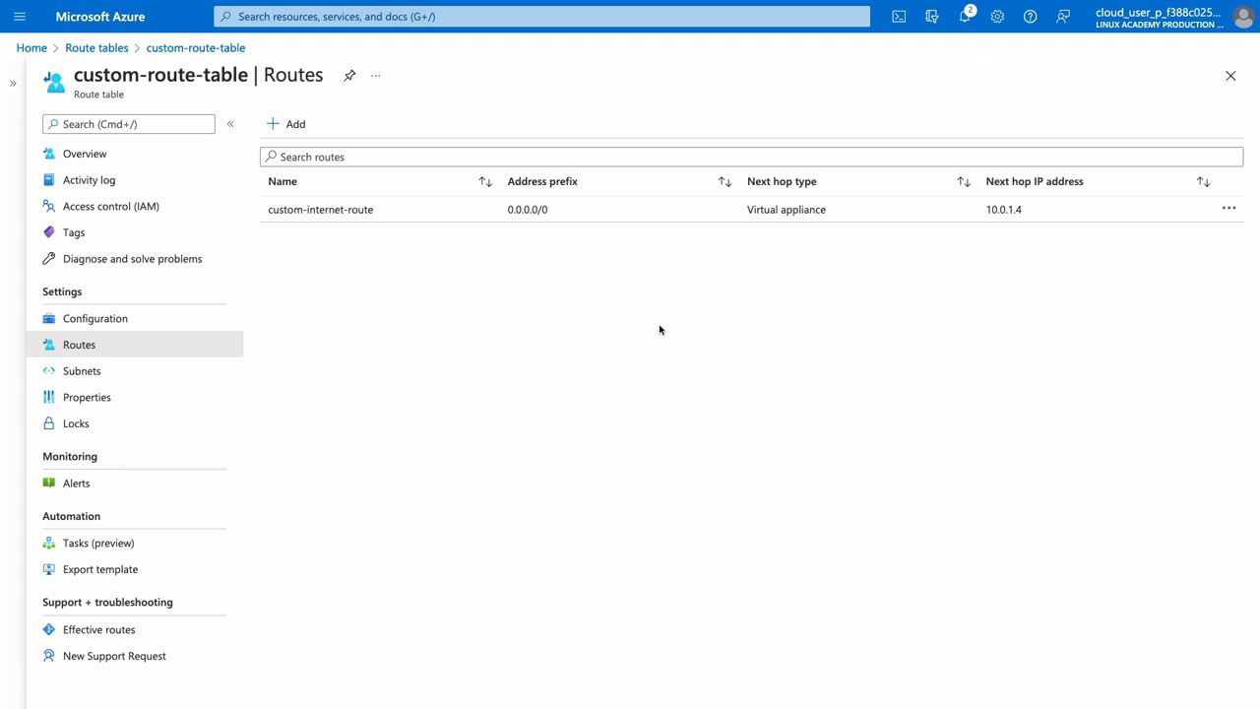
Associate custom-route-table with the subnet hub-subnet-01 in the virtual network cake-hub-vnet.
left_click(112, 371)
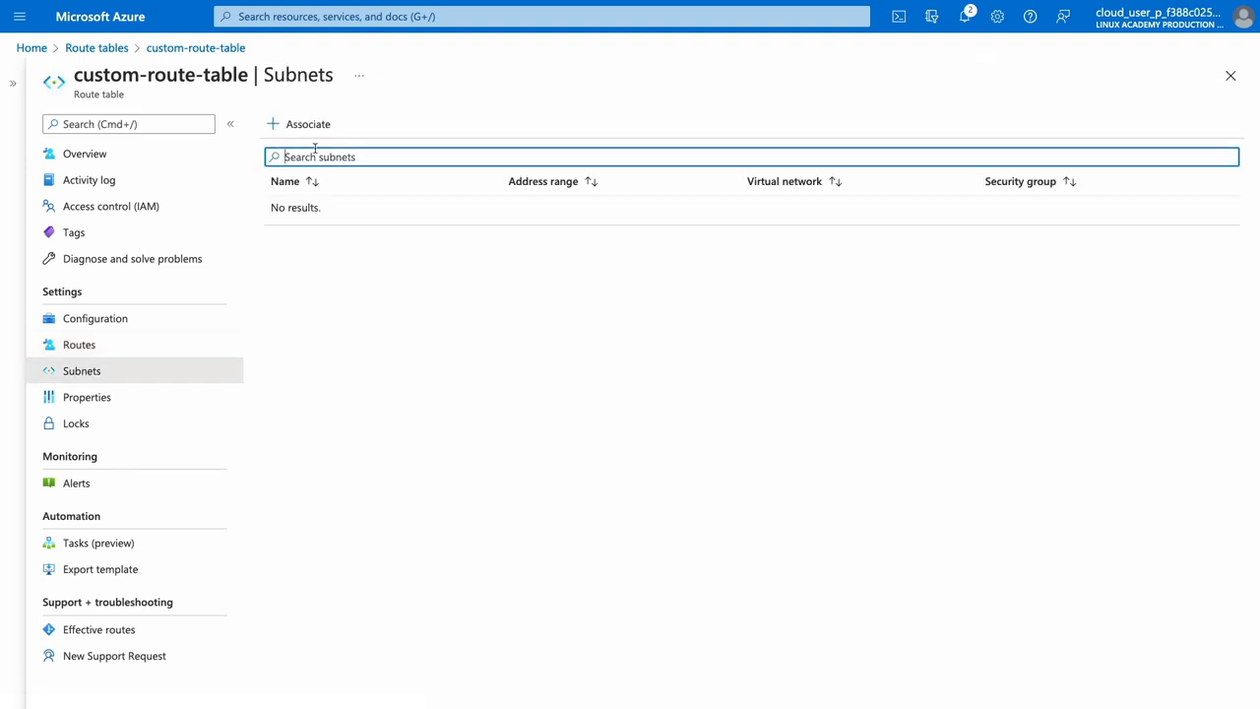
left_click(300, 131)
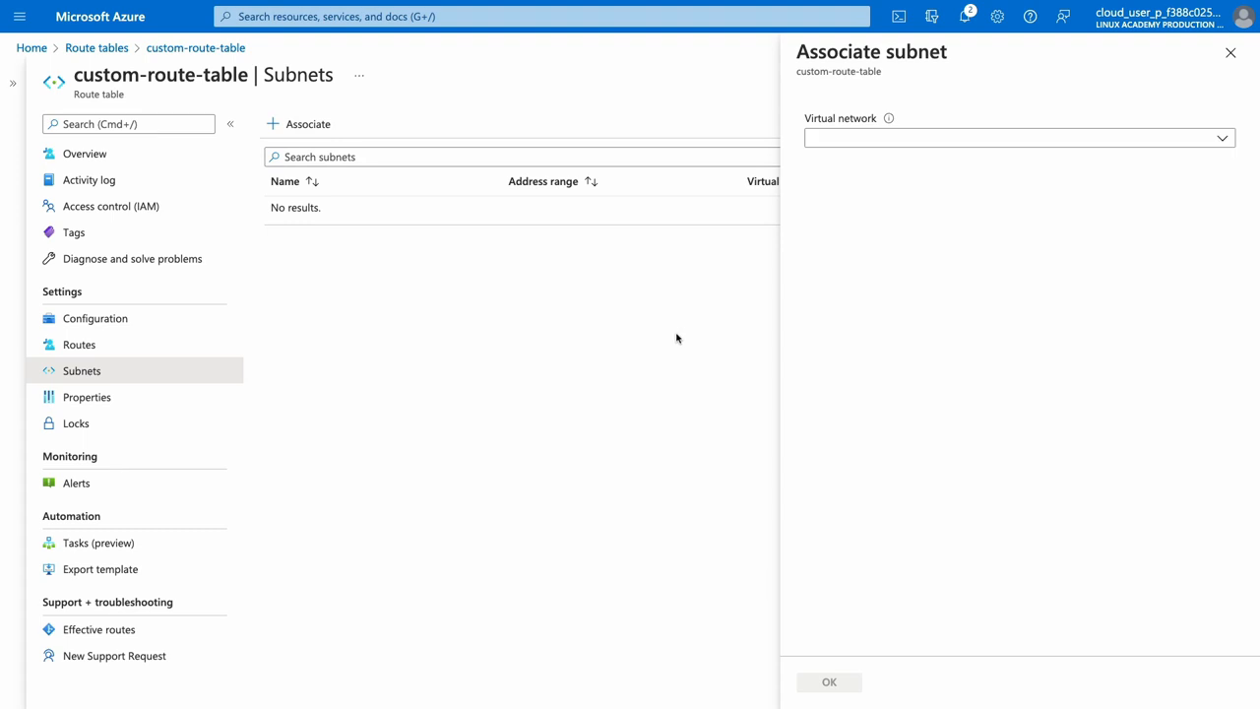
left_click(885, 146)
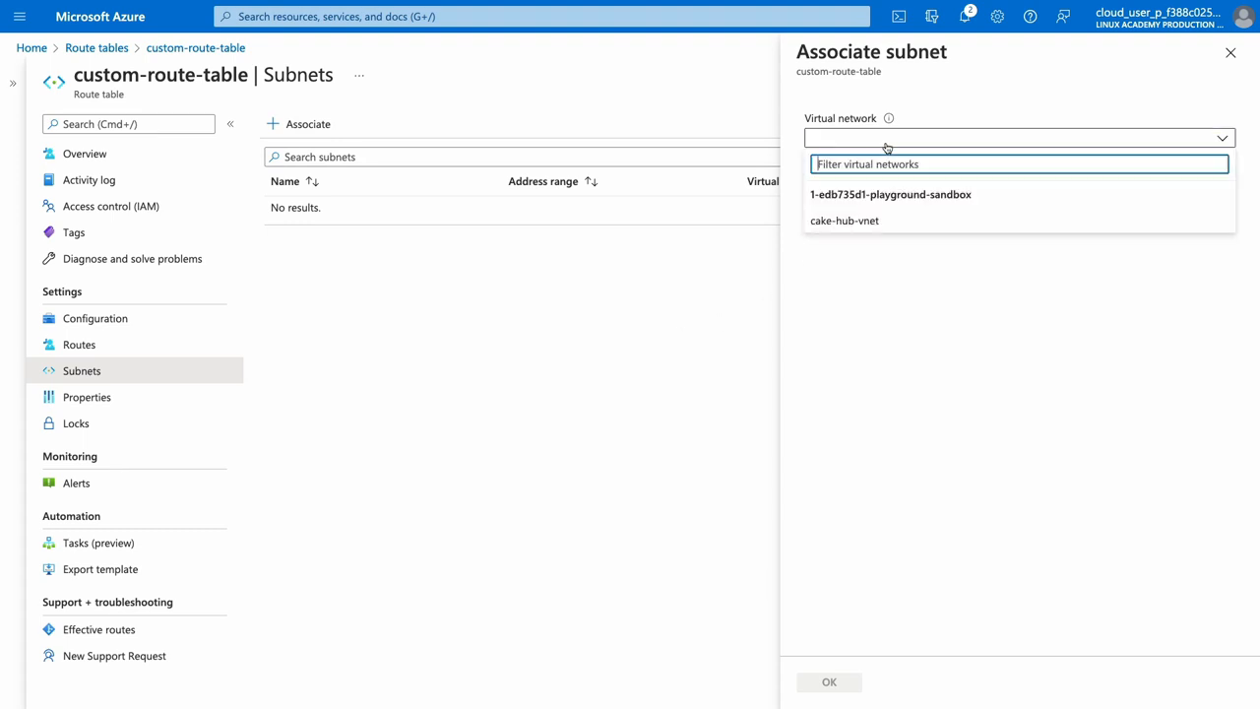
left_click(900, 226)
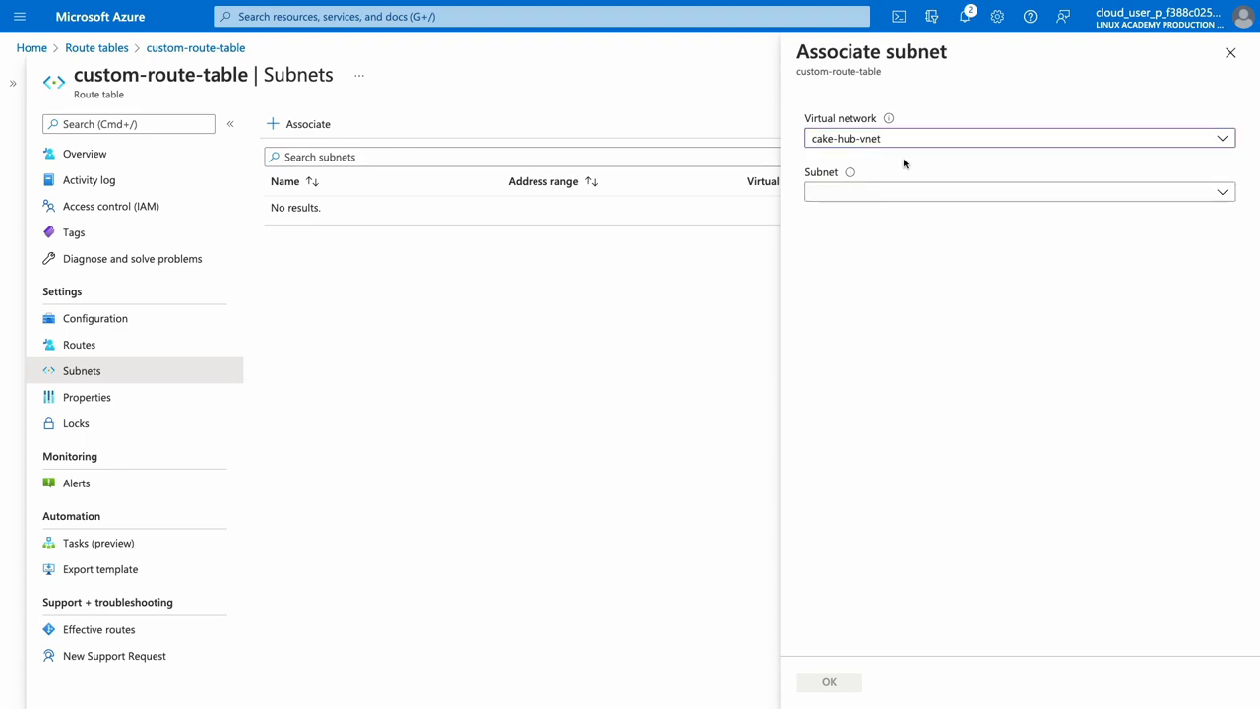
left_click(889, 194)
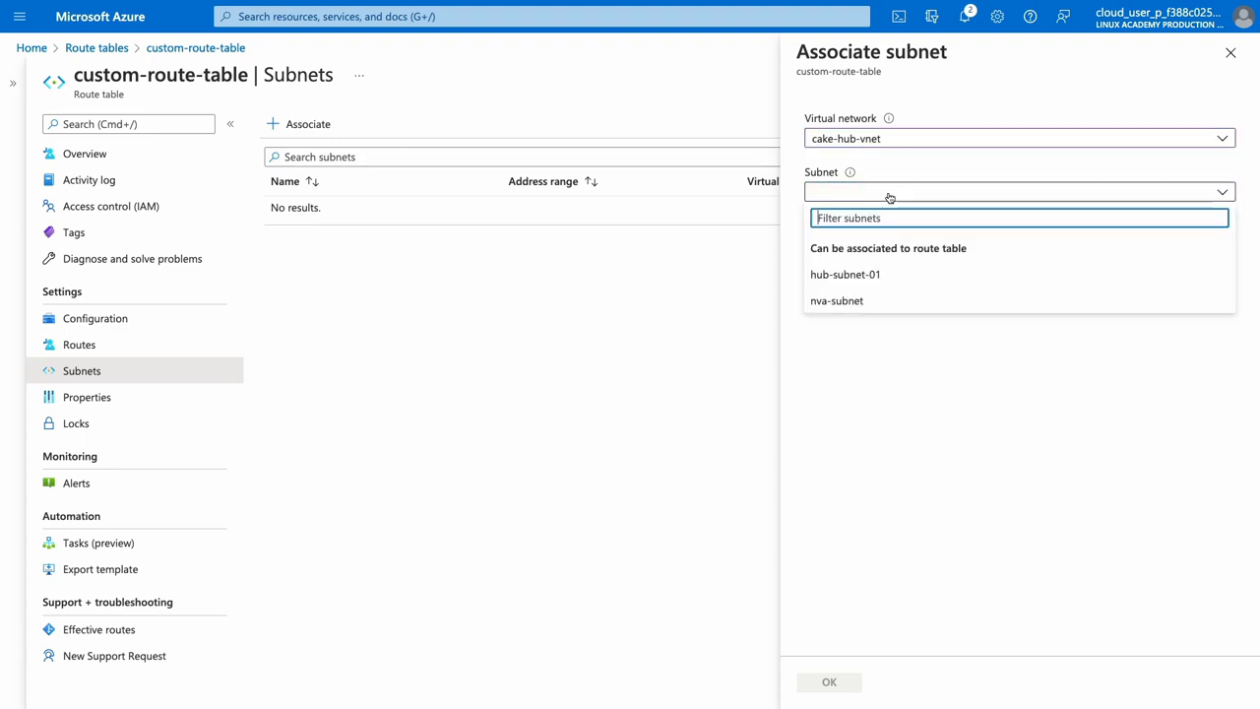
left_click(893, 276)
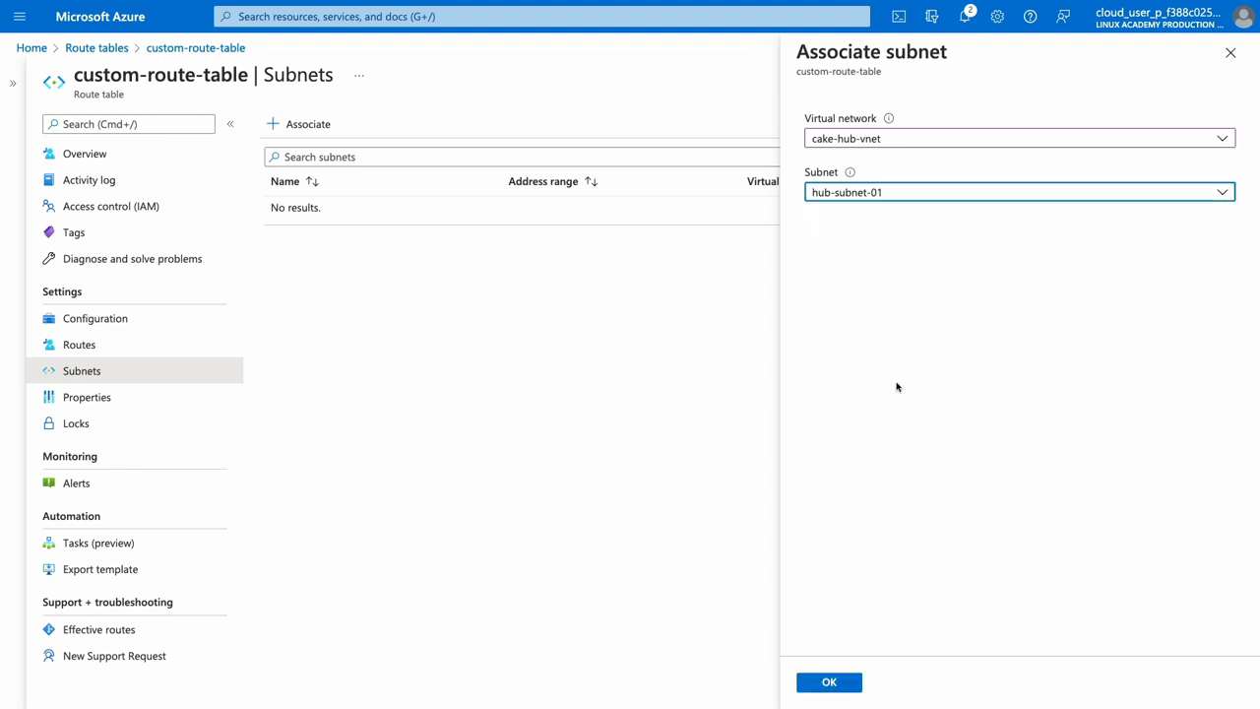
left_click(830, 682)
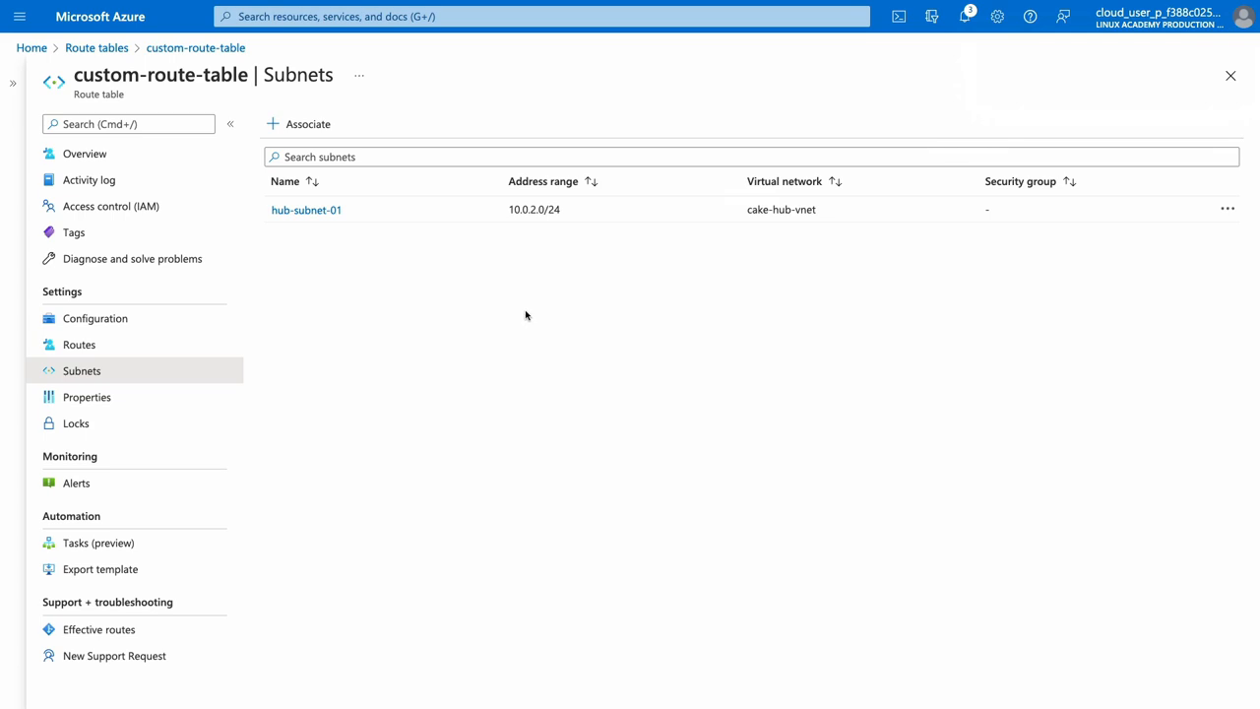
Open the effective routes of vm-1's network interface, vm-1VMNic, to check which routes apply.
left_click(455, 17)
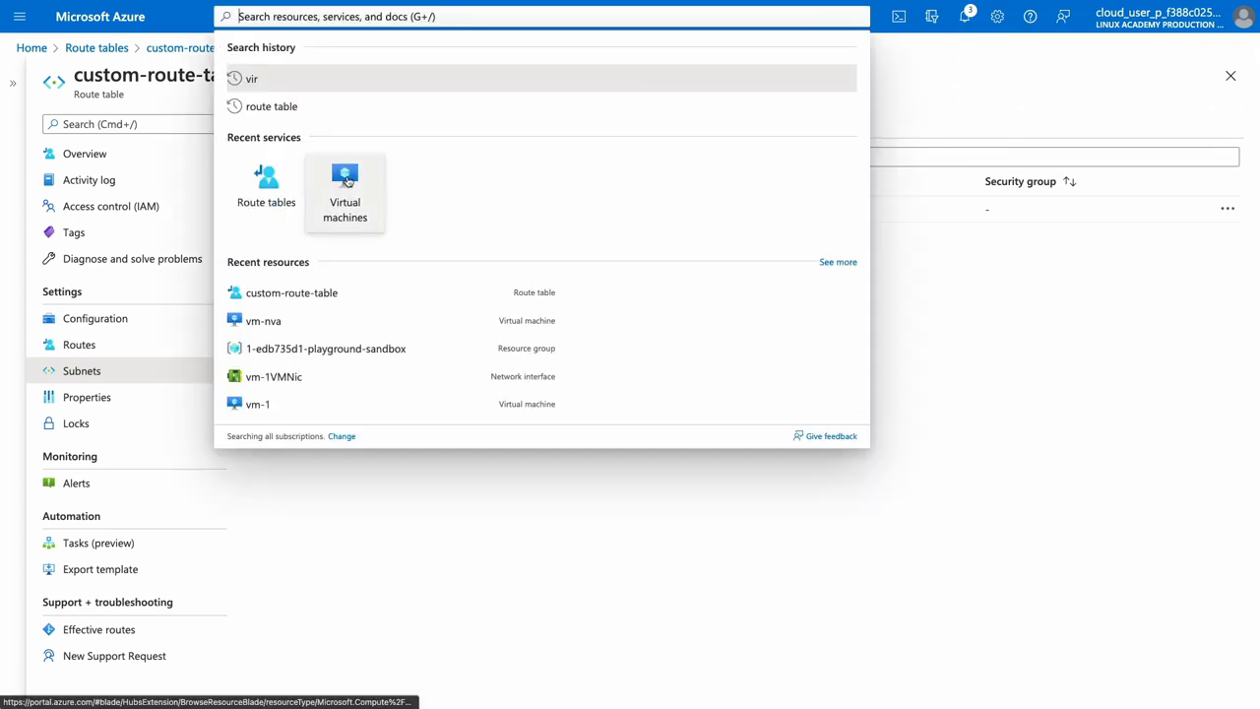
left_click(347, 180)
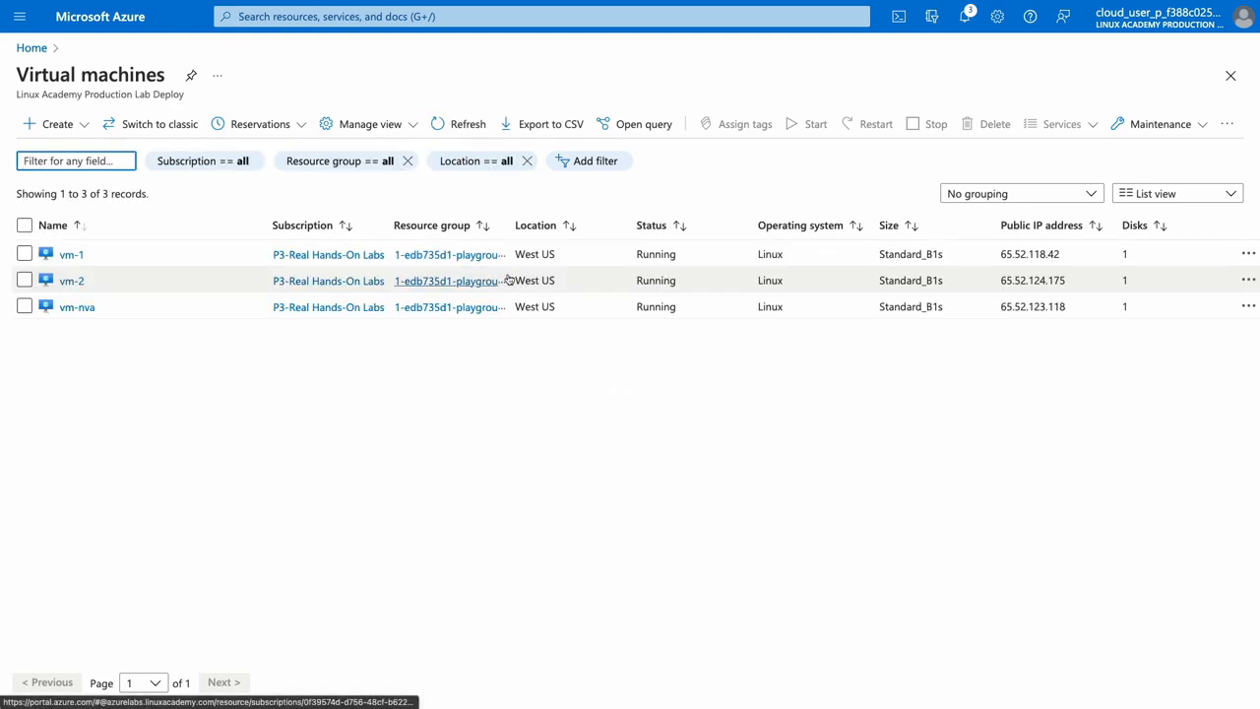
left_click(79, 257)
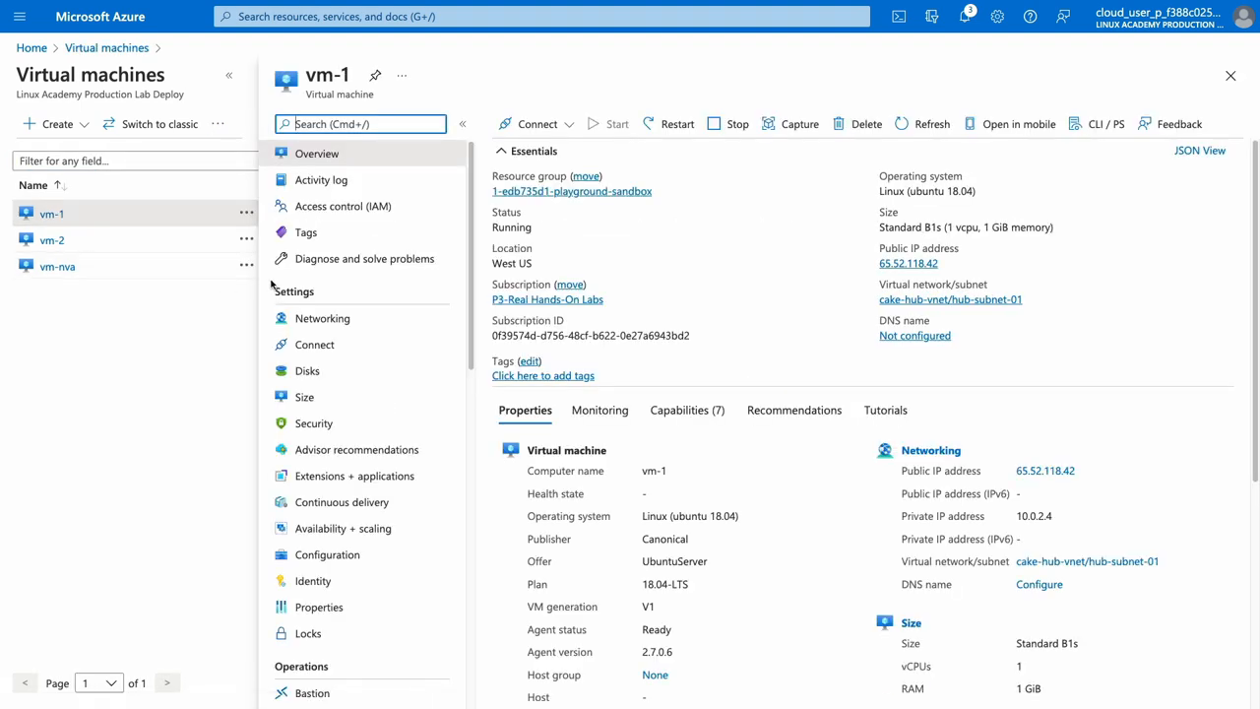
left_click(367, 323)
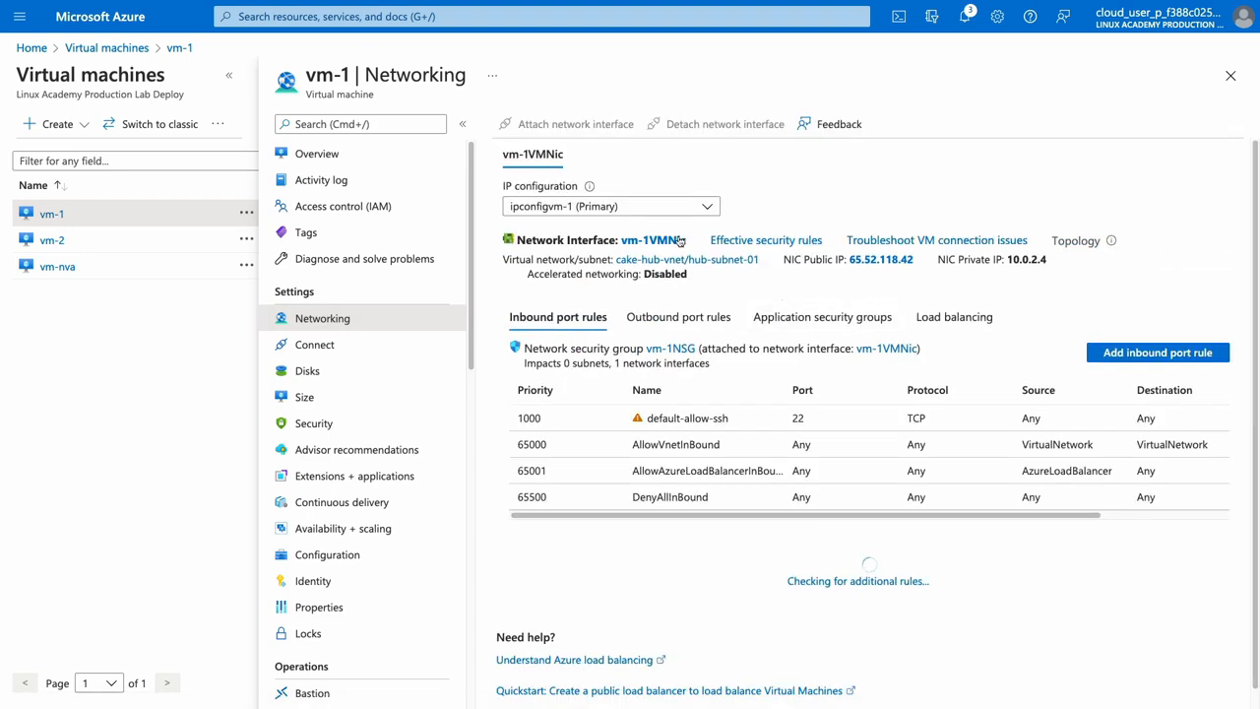
left_click(638, 242)
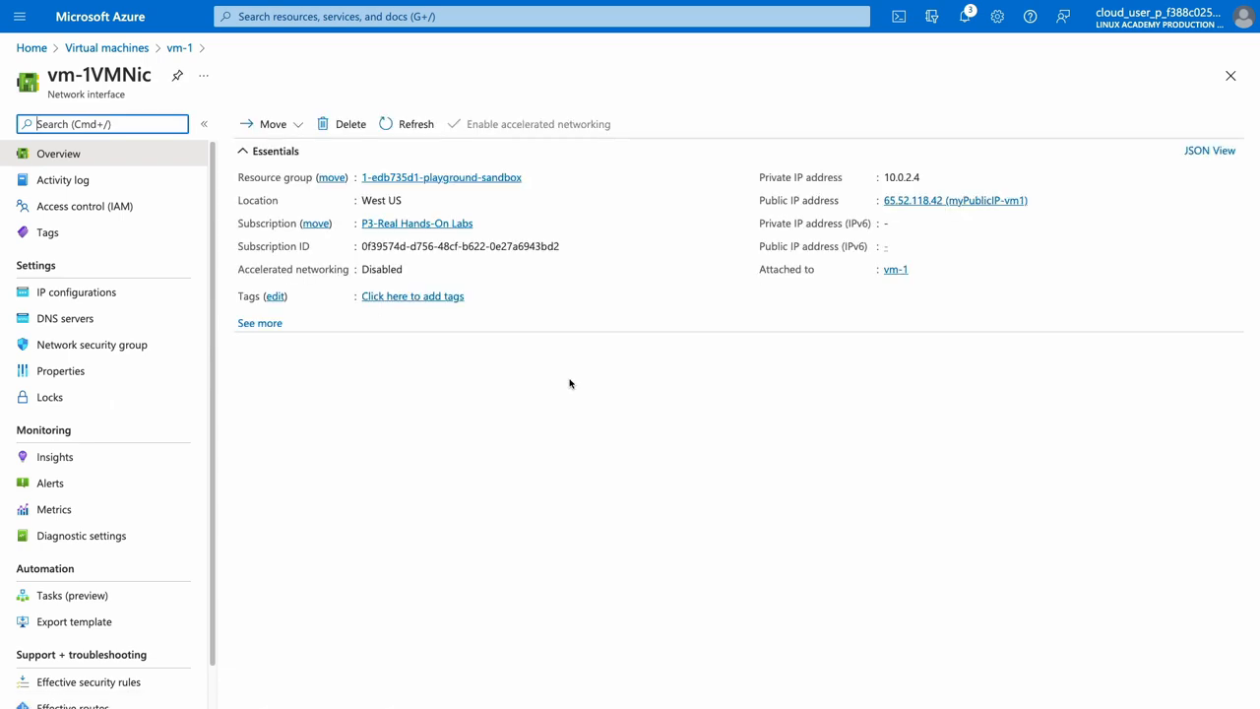
scroll(132, 355, "down", 1)
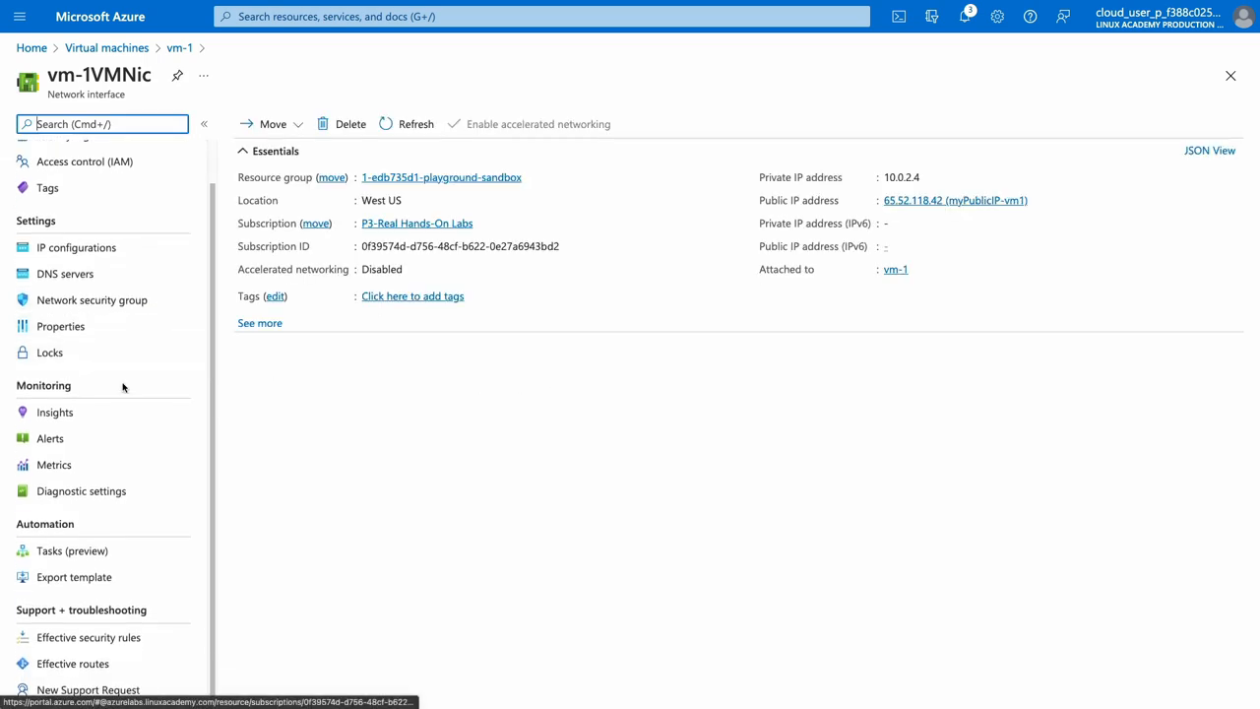
left_click(78, 664)
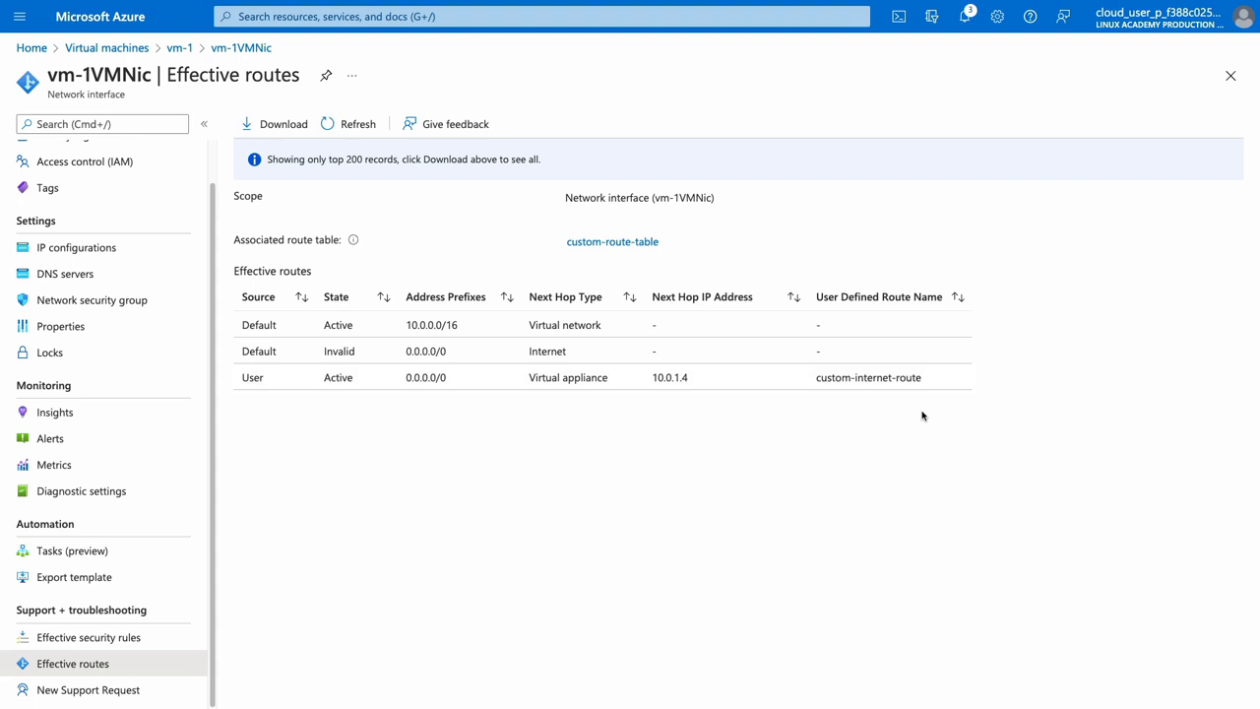
Open the effective routes of vm-2's network interface, vm-2VMNic, to check which routes apply.
left_click(107, 48)
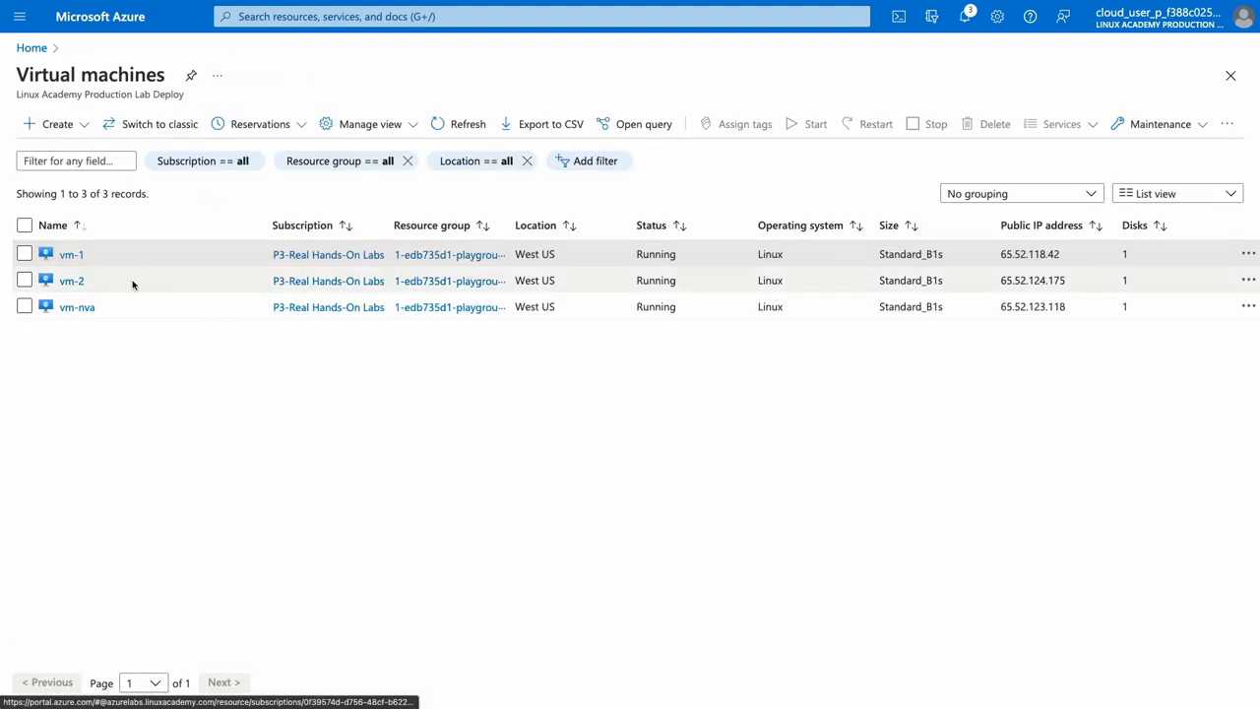
left_click(79, 282)
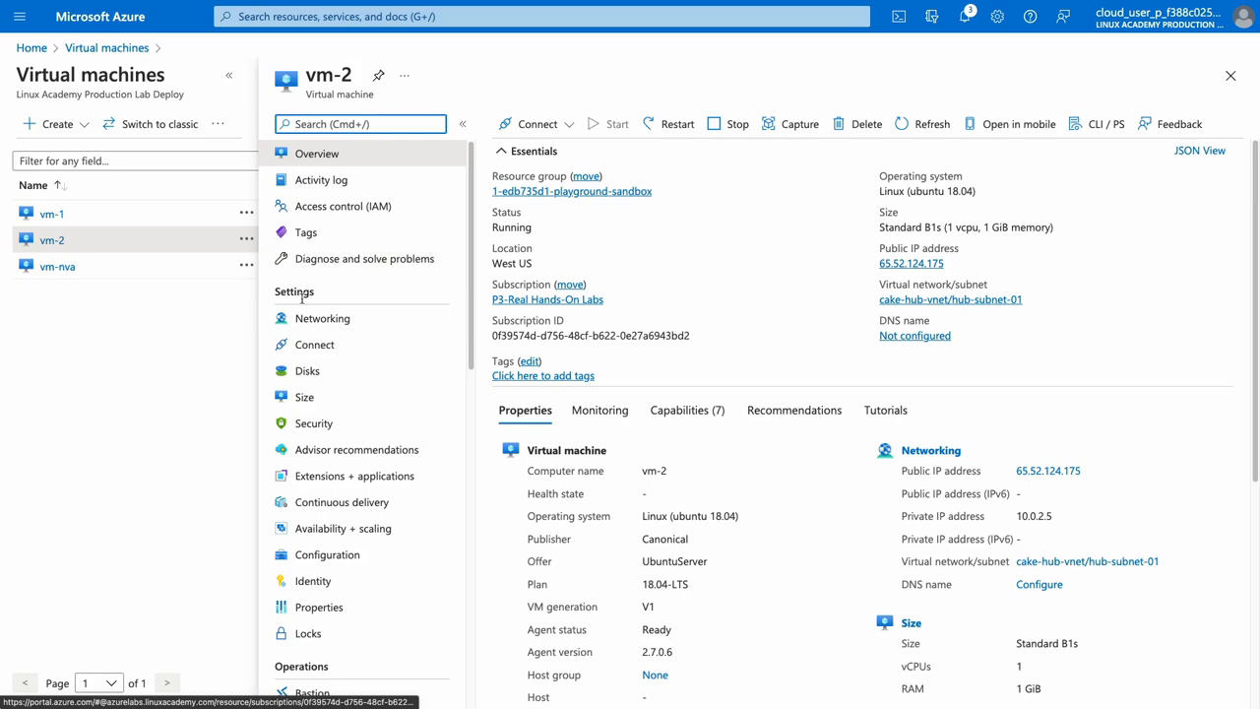
left_click(325, 320)
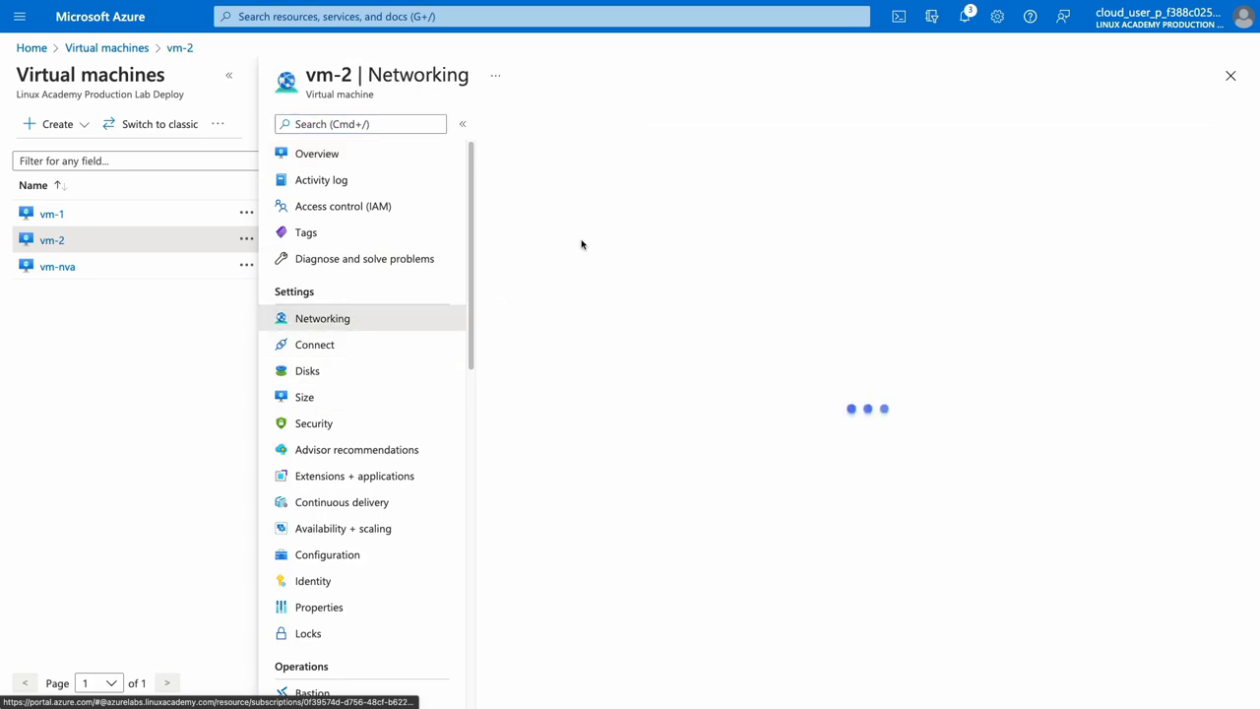
left_click(652, 240)
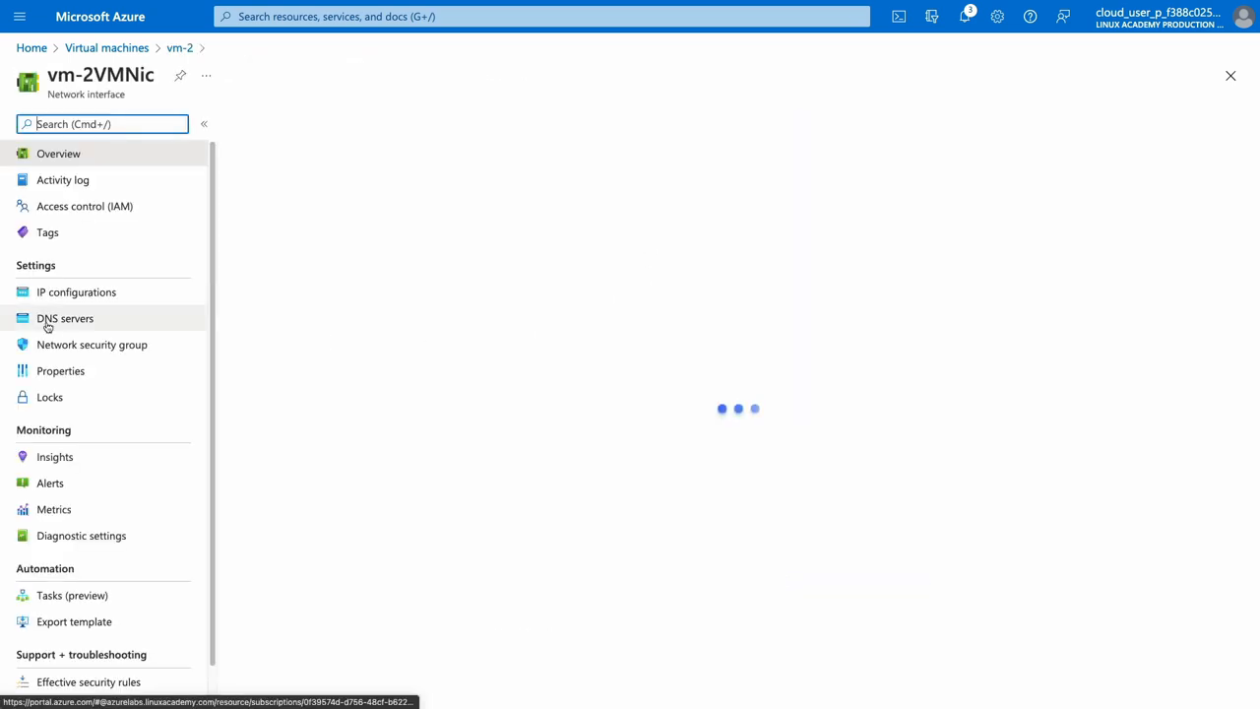
scroll(42, 323, "down", 1)
left_click(110, 665)
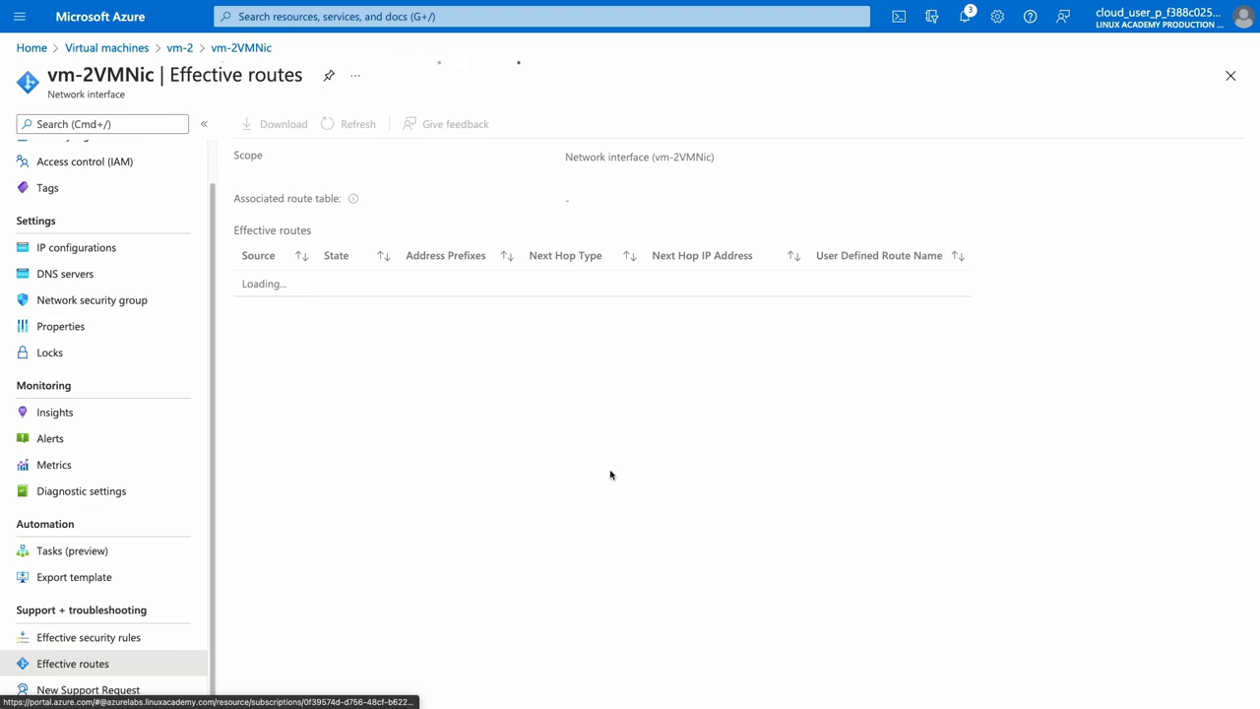